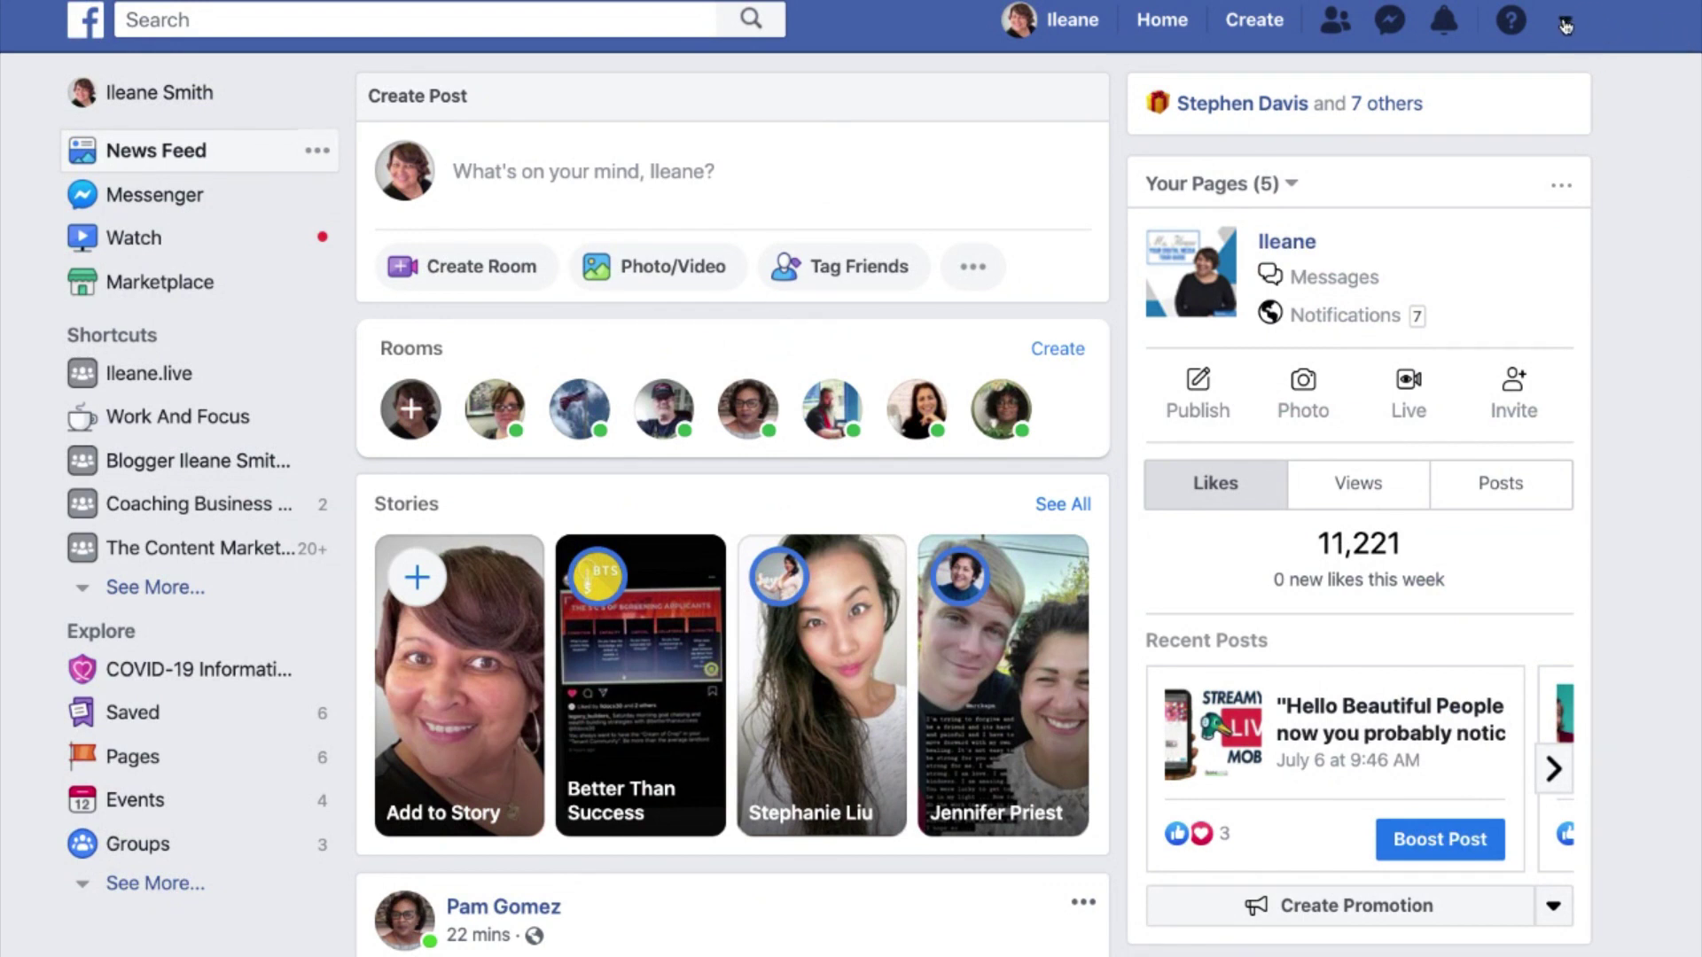
- Switch to the new Facebook design and scroll through the dark-mode News Feed
click(1565, 26)
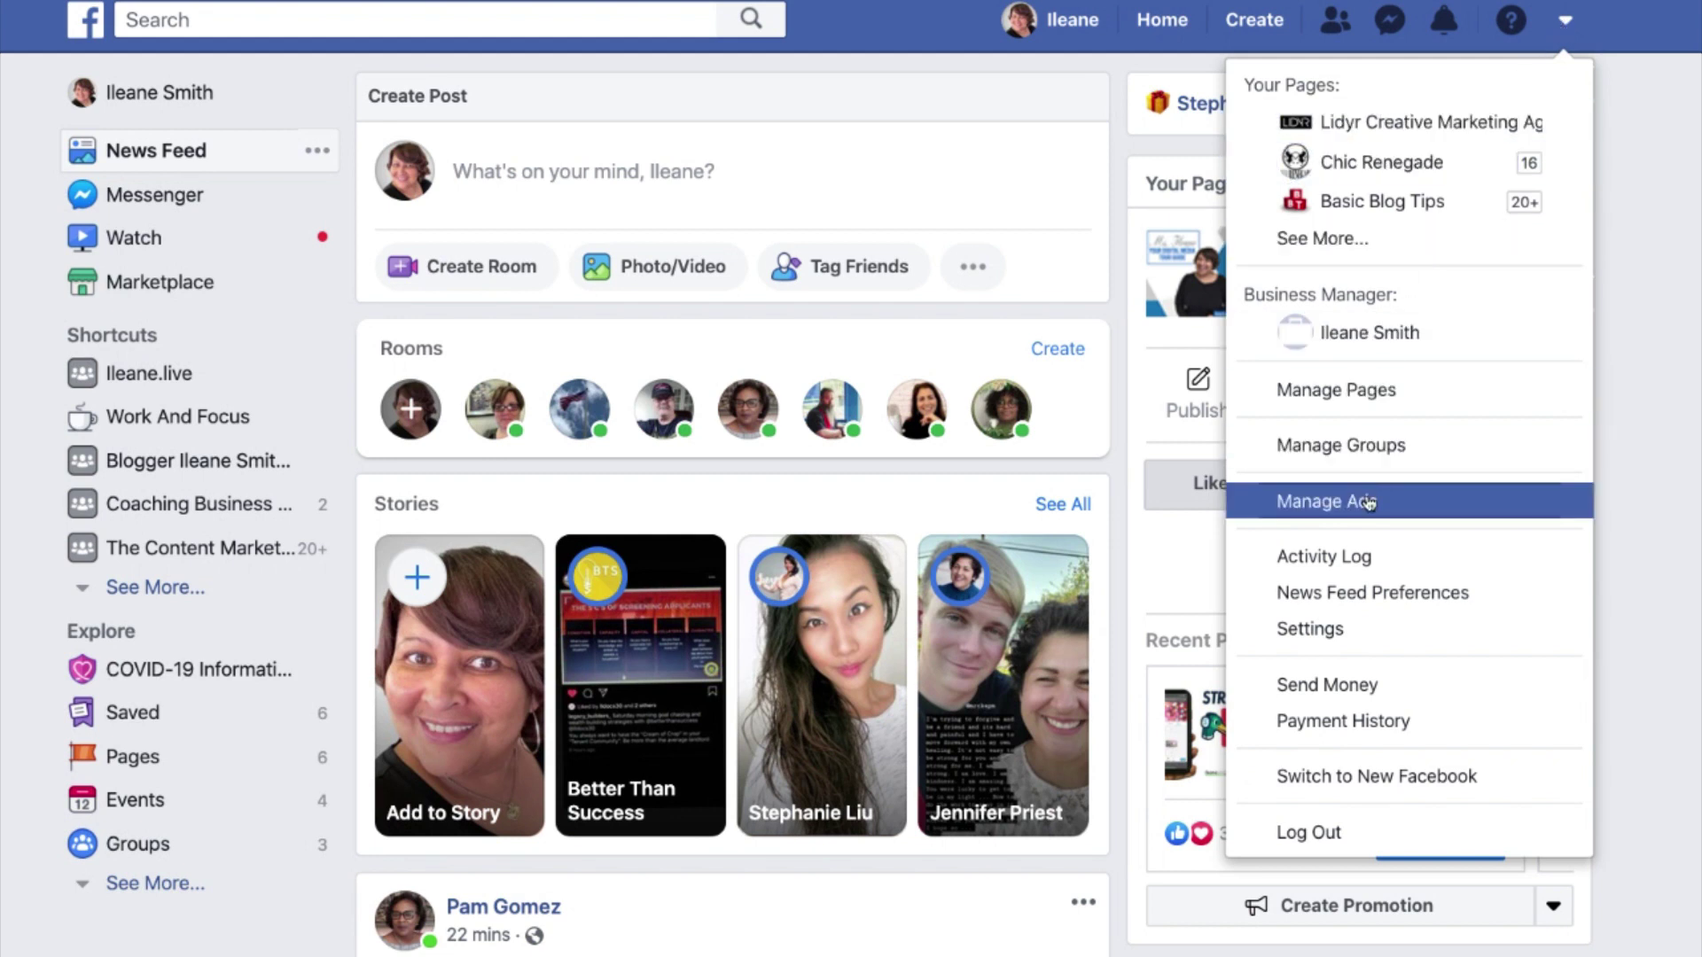
click(1305, 780)
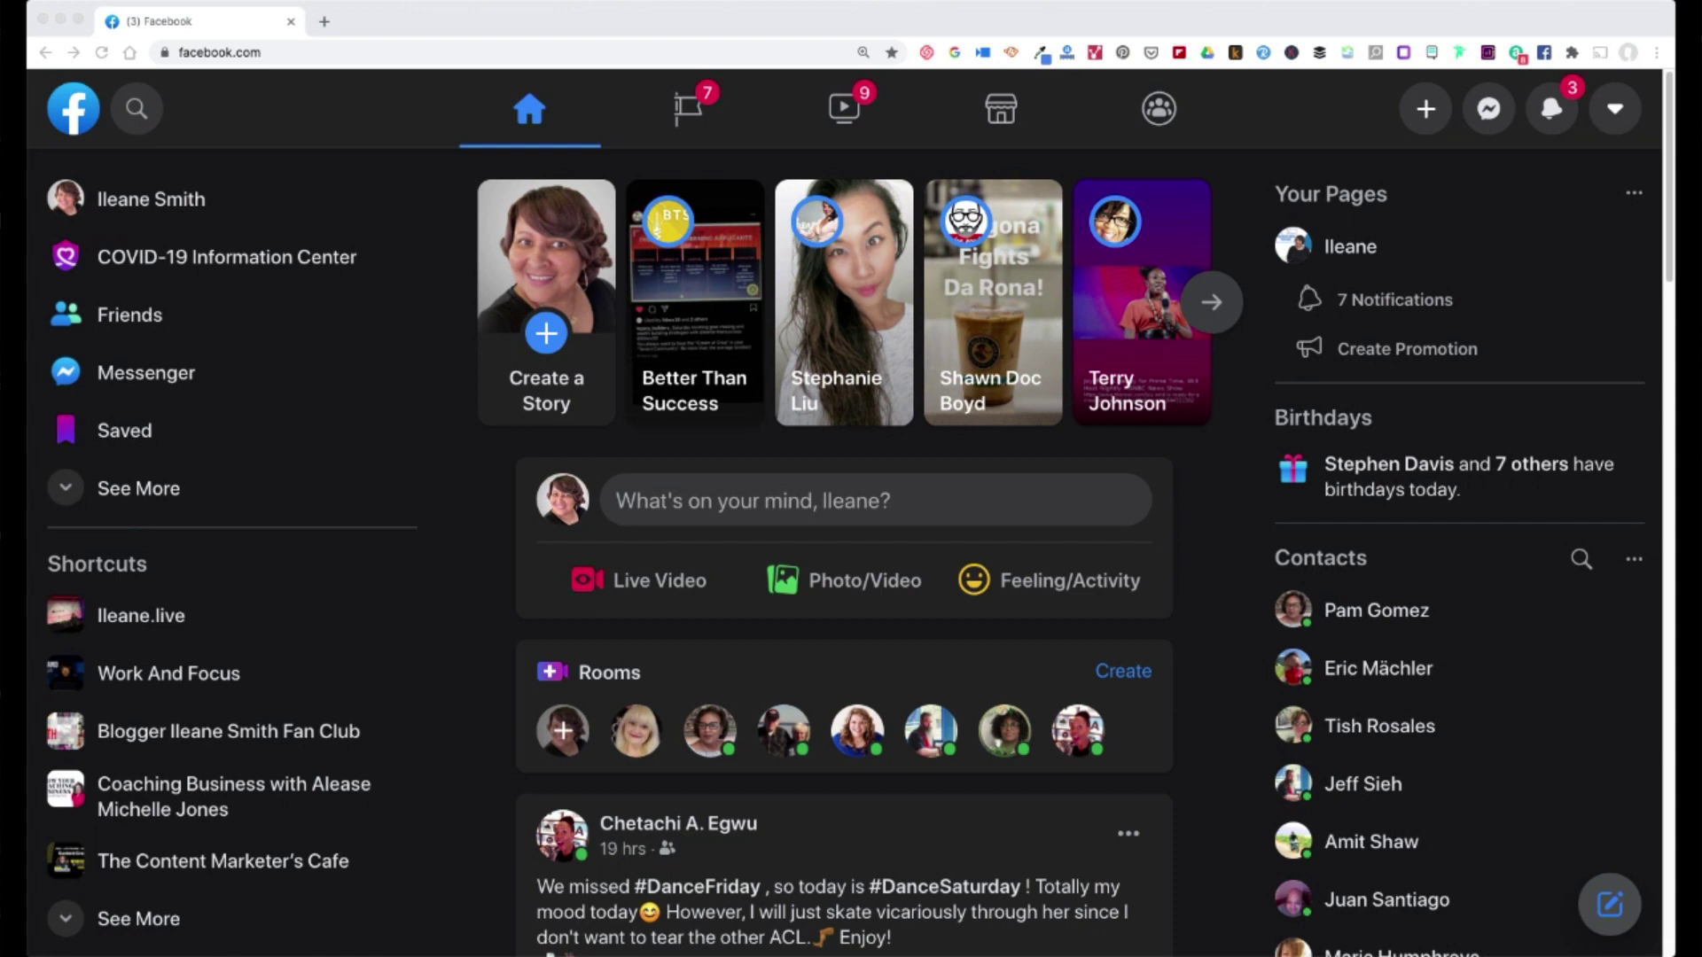
scroll(1204, 374, down, 1)
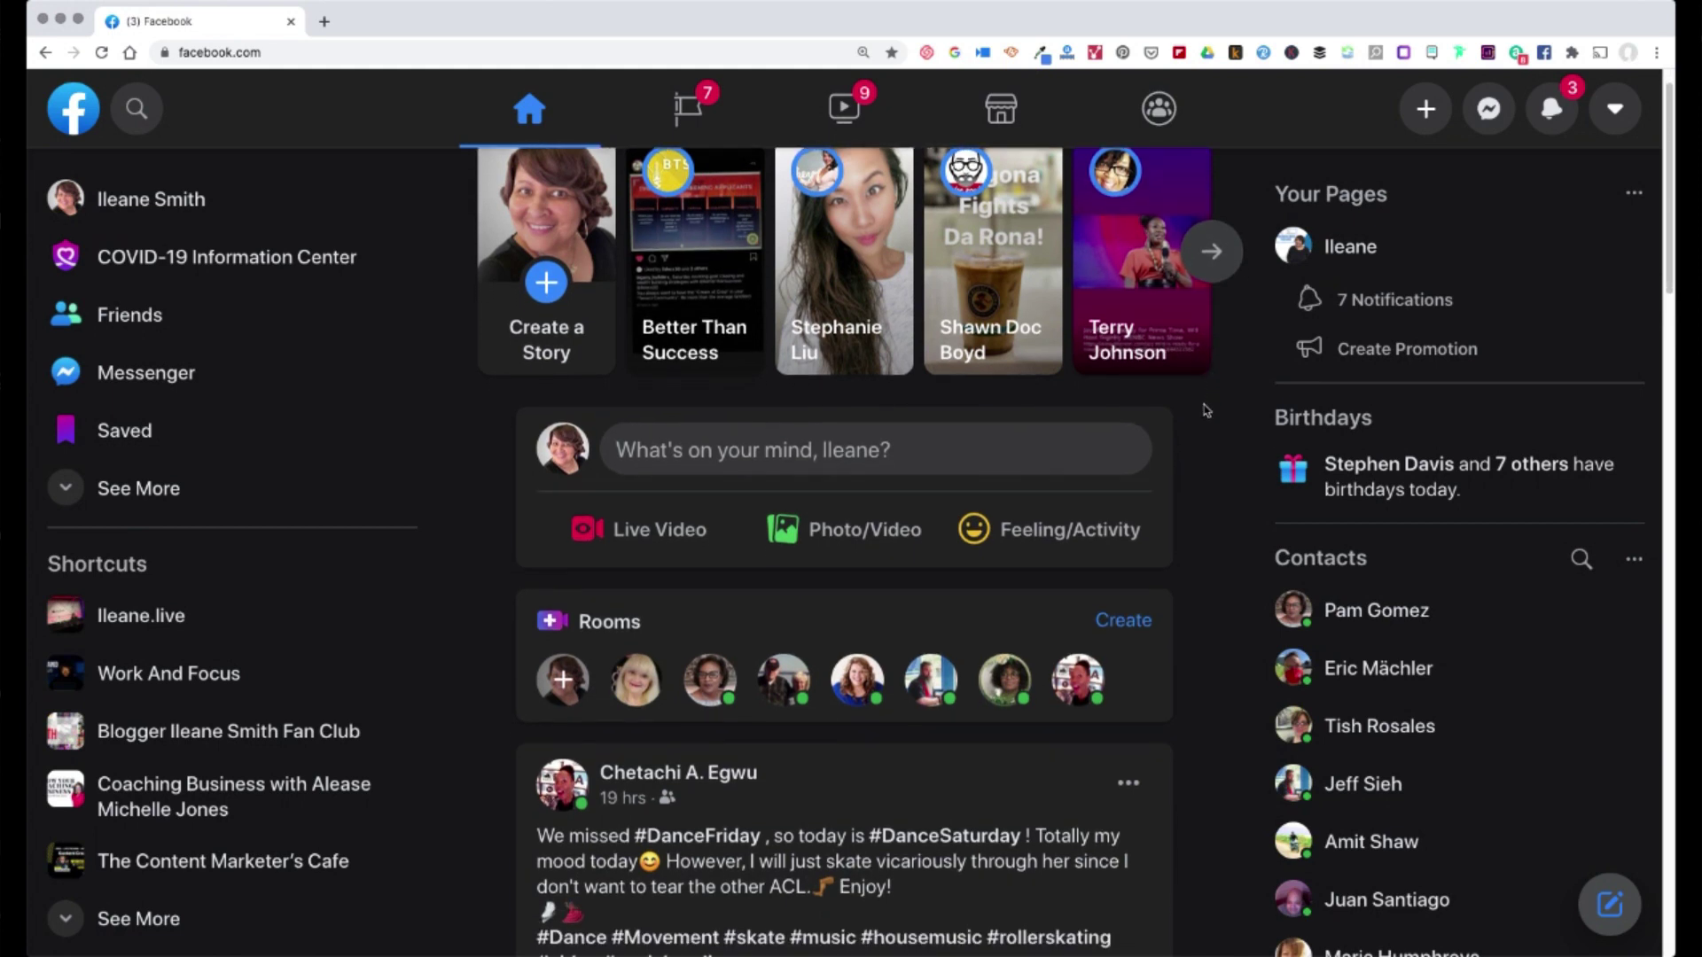
scroll(1206, 405, down, 1)
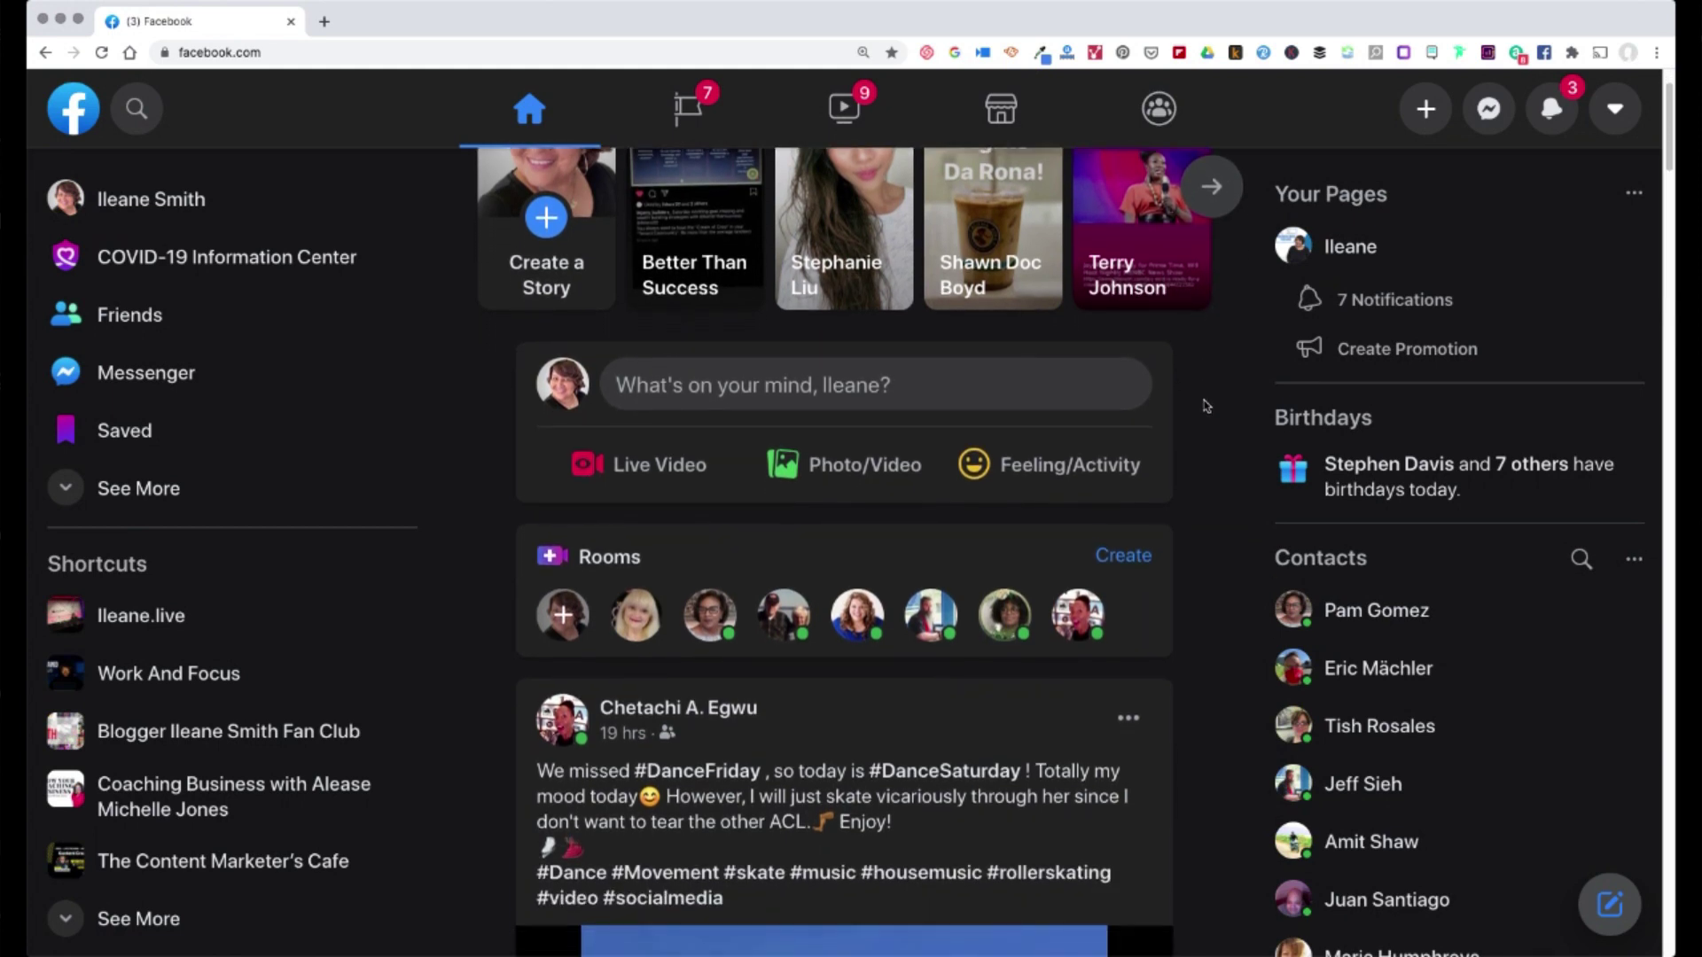
scroll(1205, 405, down, 1)
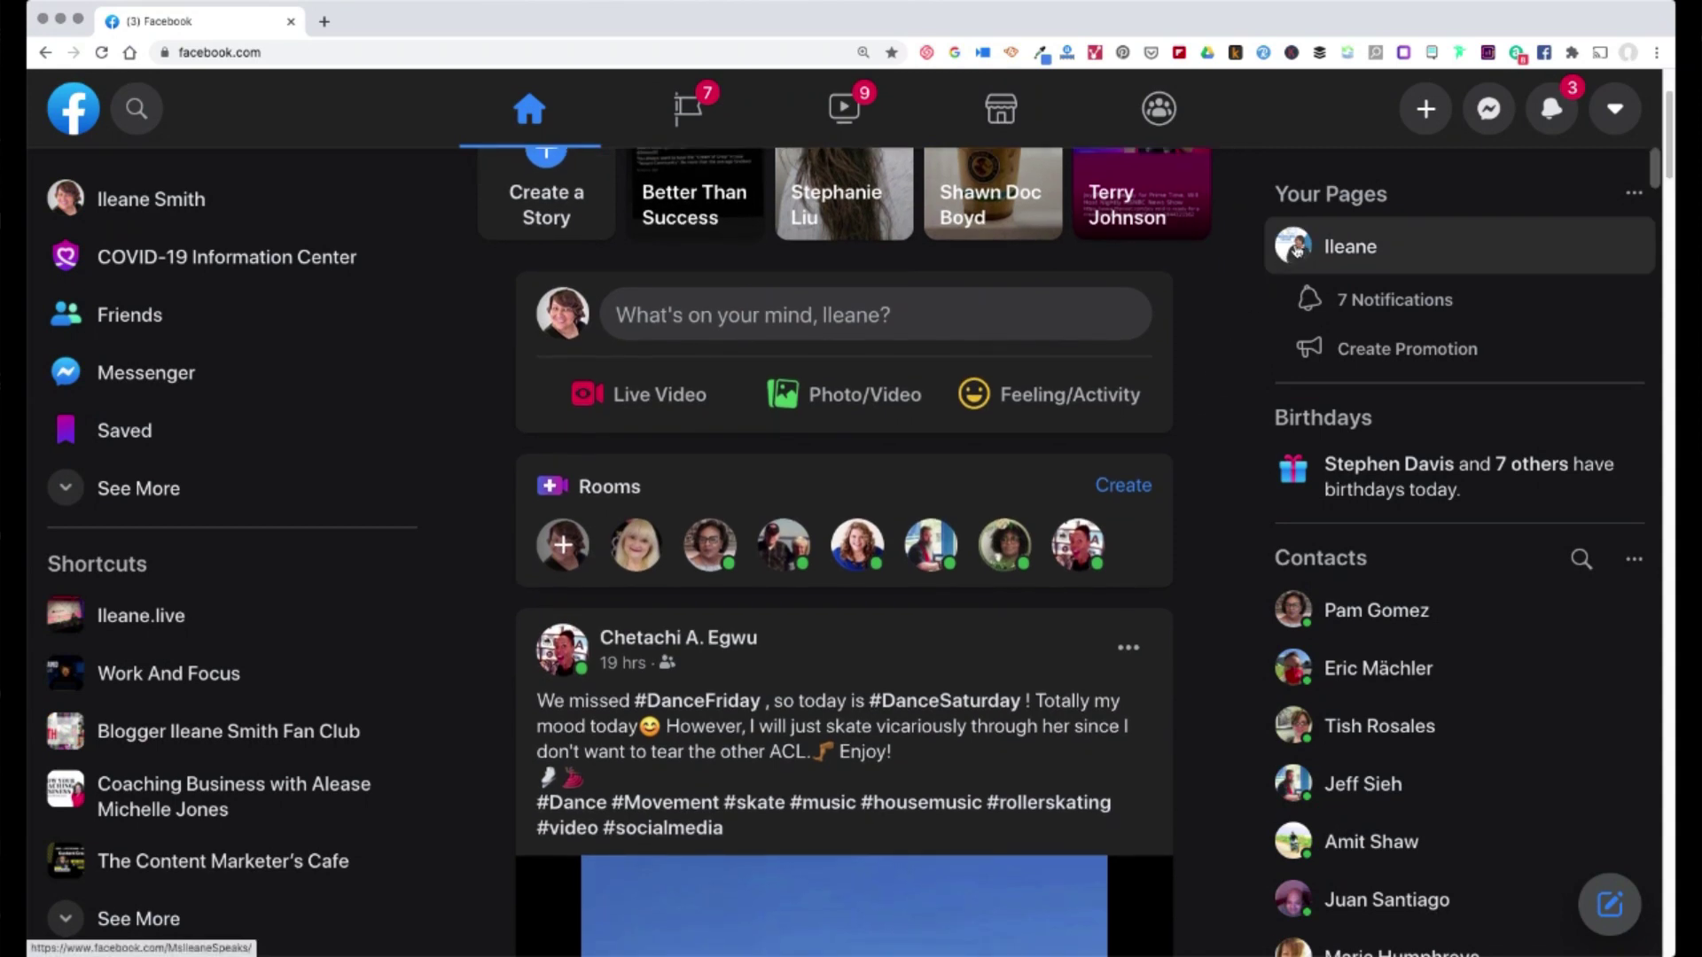
- Go to your own Page from Your Pages, view its current story, then close the story
click(1349, 248)
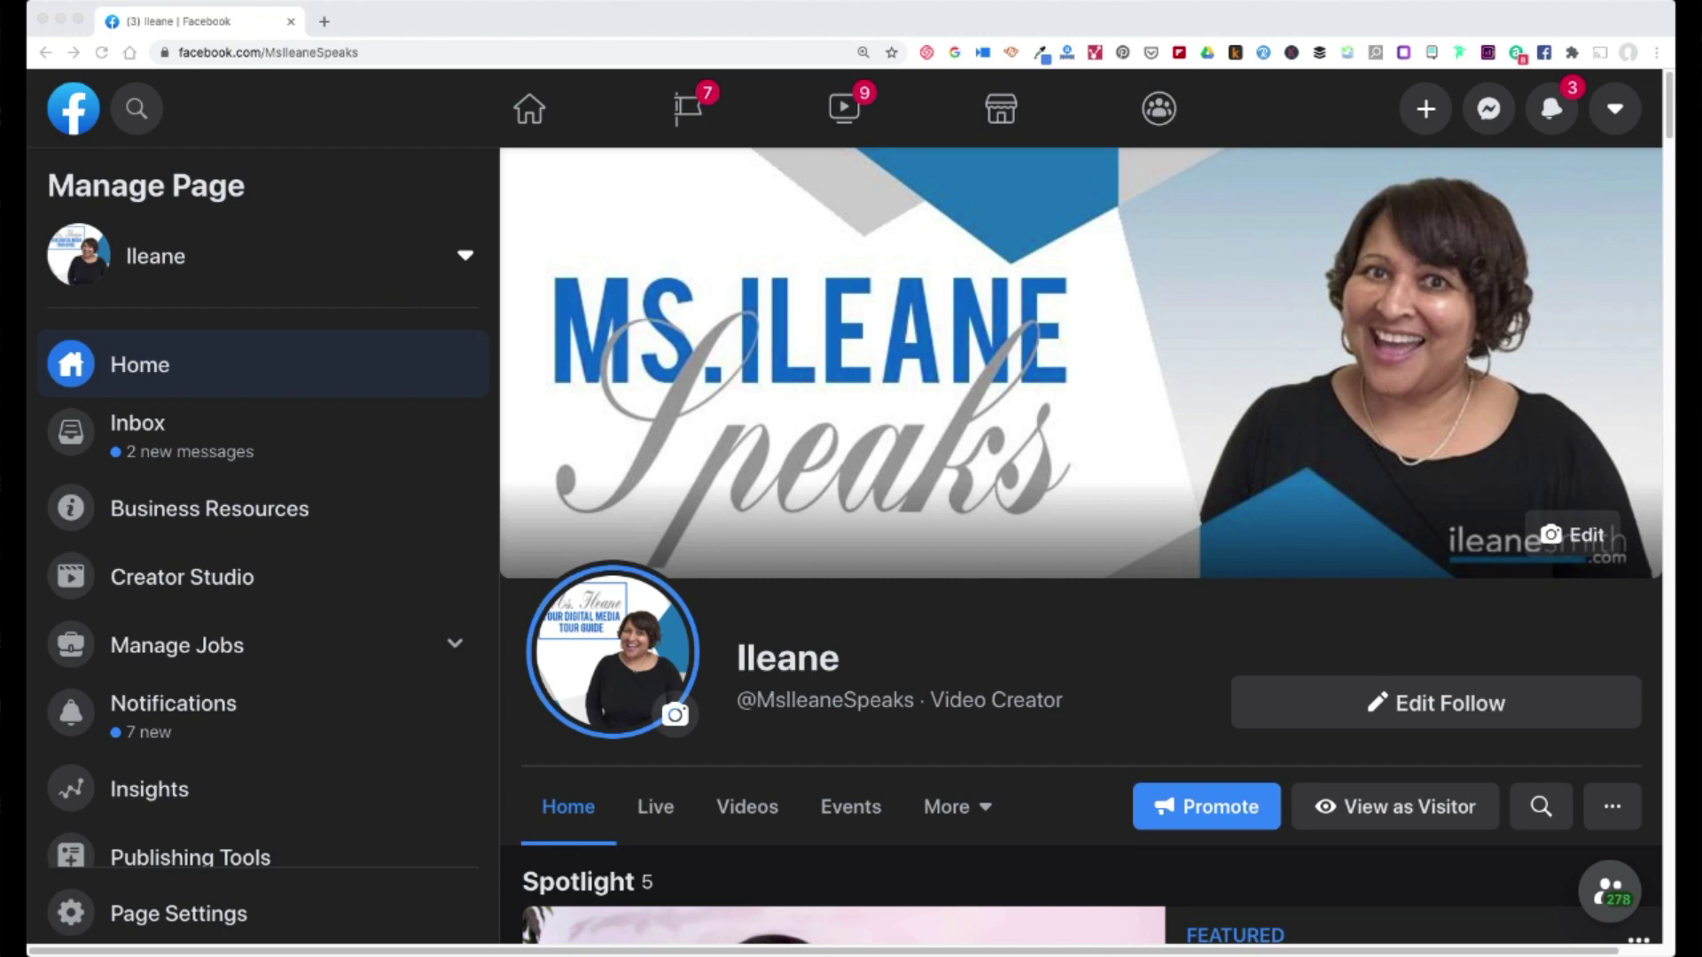
click(634, 718)
click(639, 793)
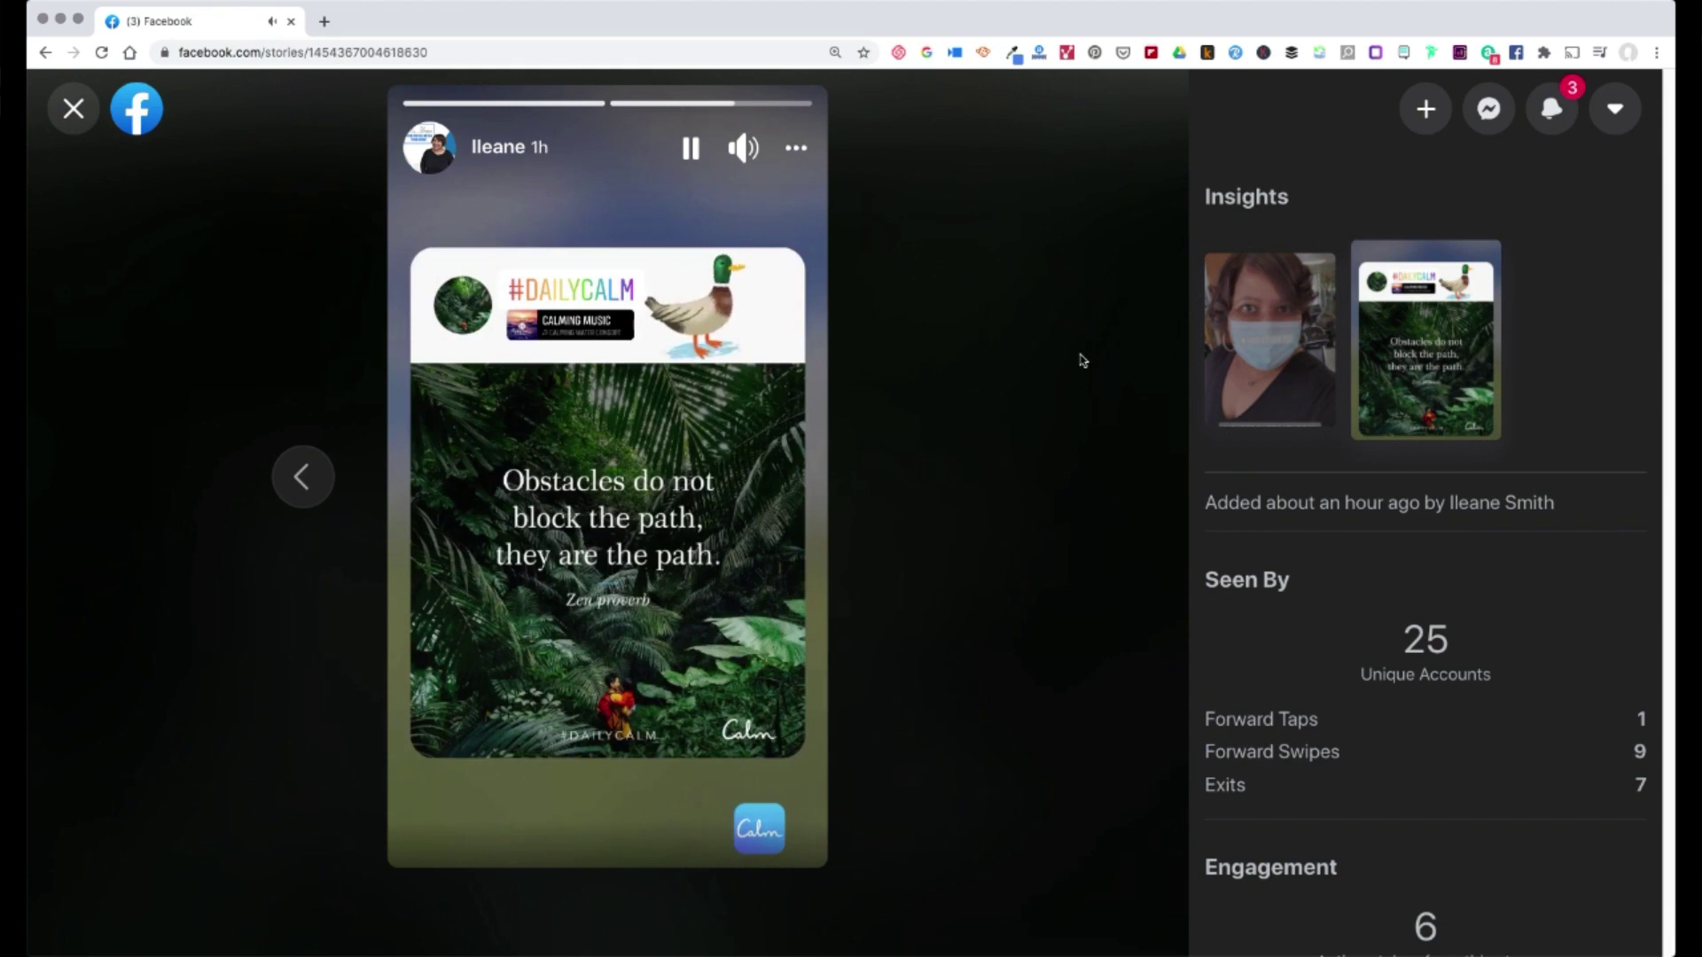
click(74, 109)
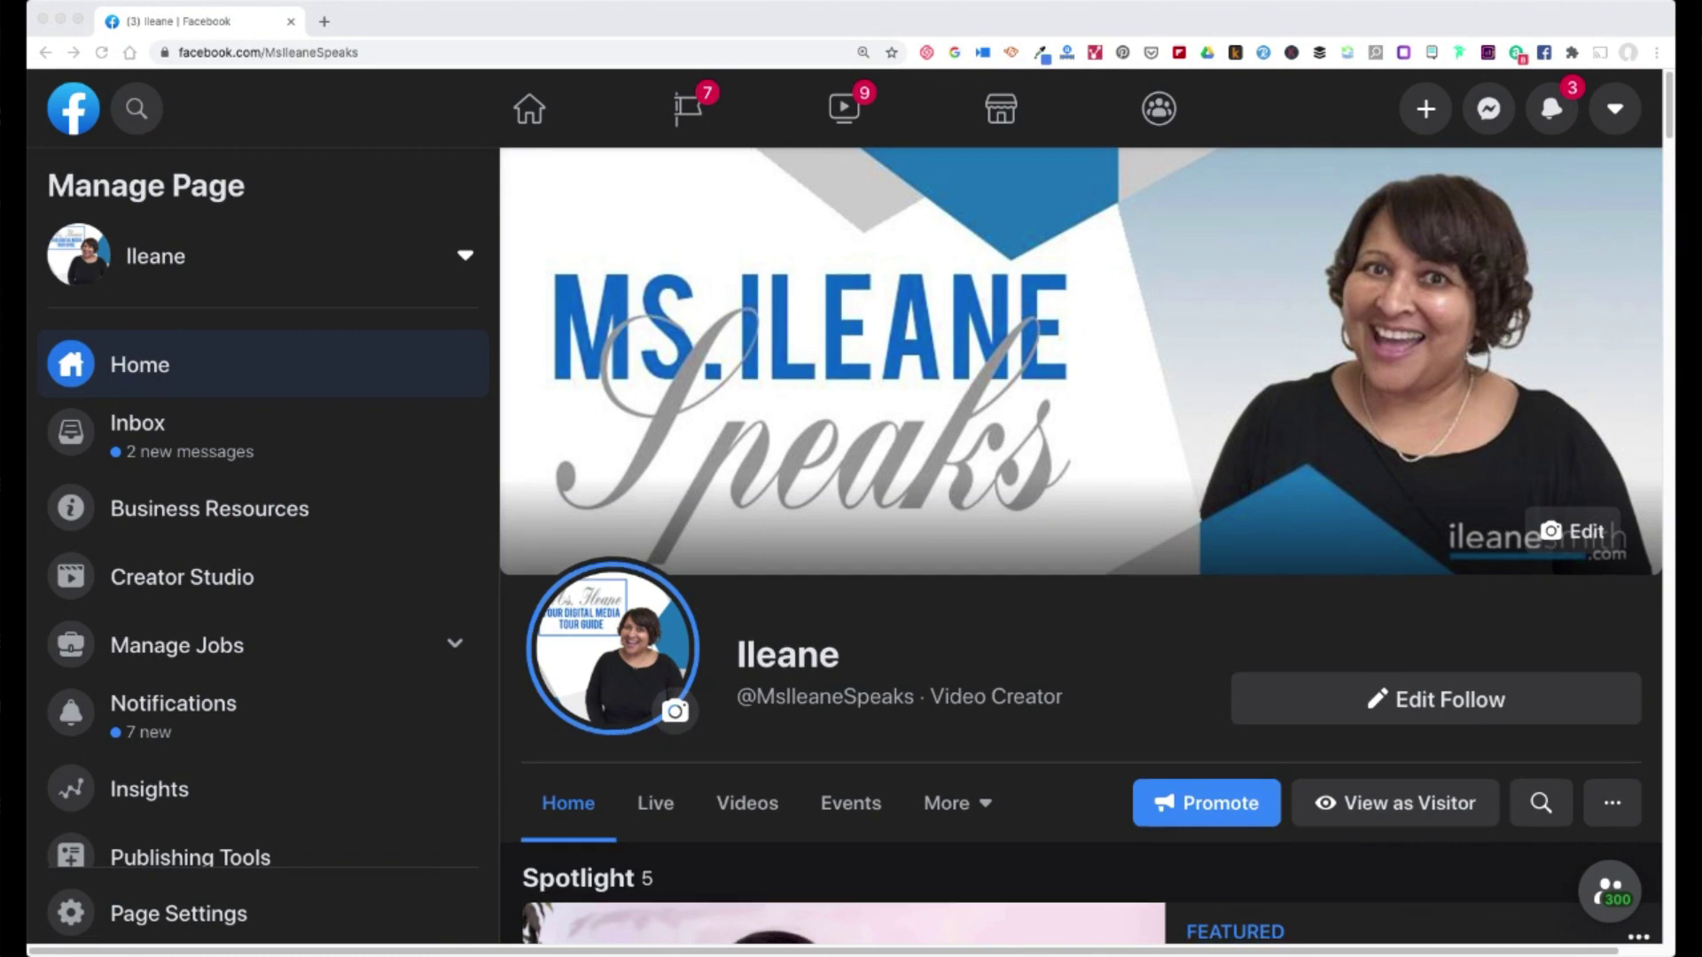
- Page through the Spotlight featured videos to 'Swipe-Up Option on Facebook Page Stories'
scroll(1081, 545, down, 1)
scroll(1082, 545, down, 4)
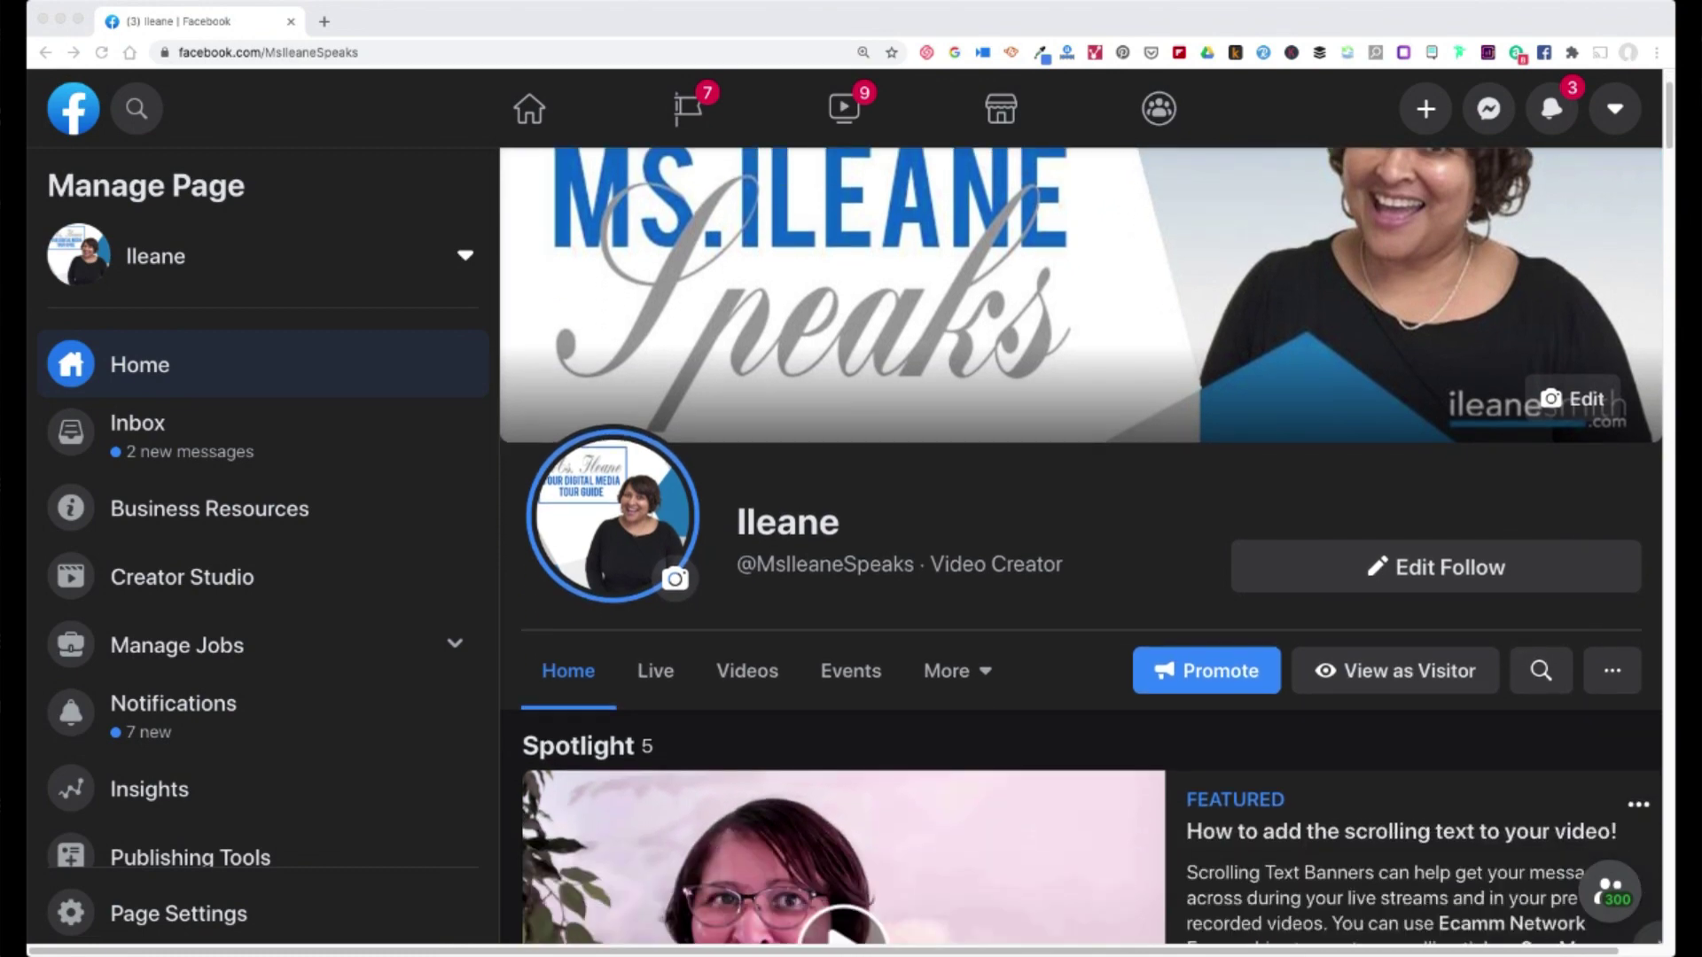
scroll(1082, 545, down, 2)
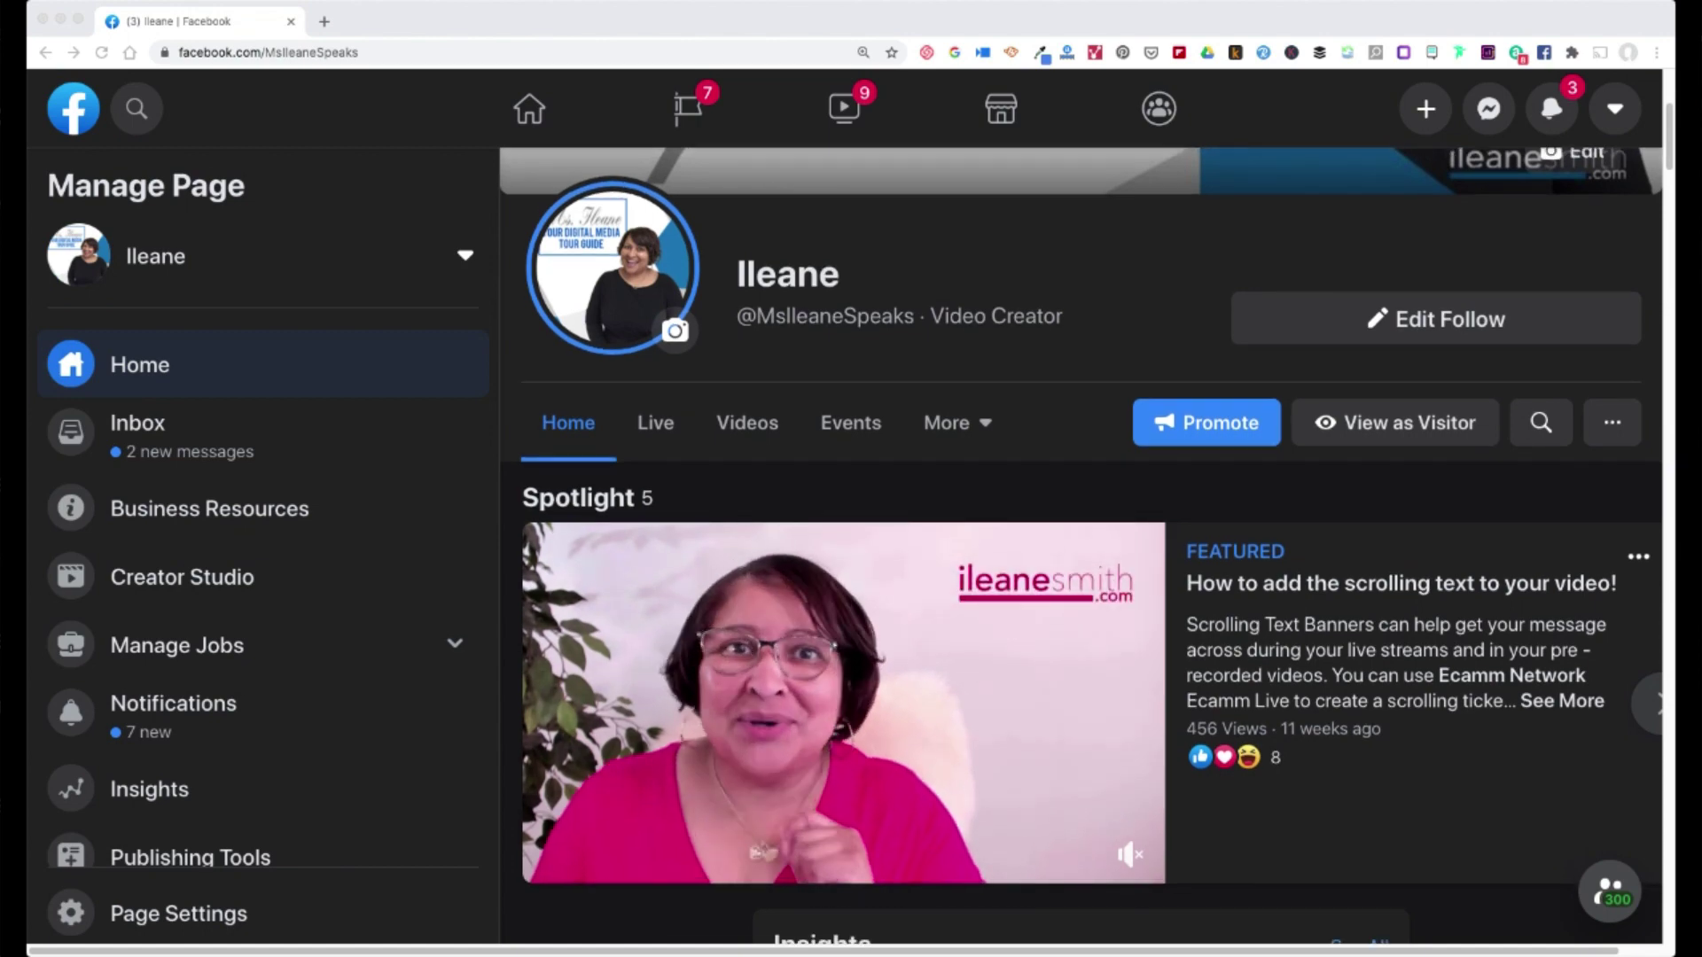
click(1654, 707)
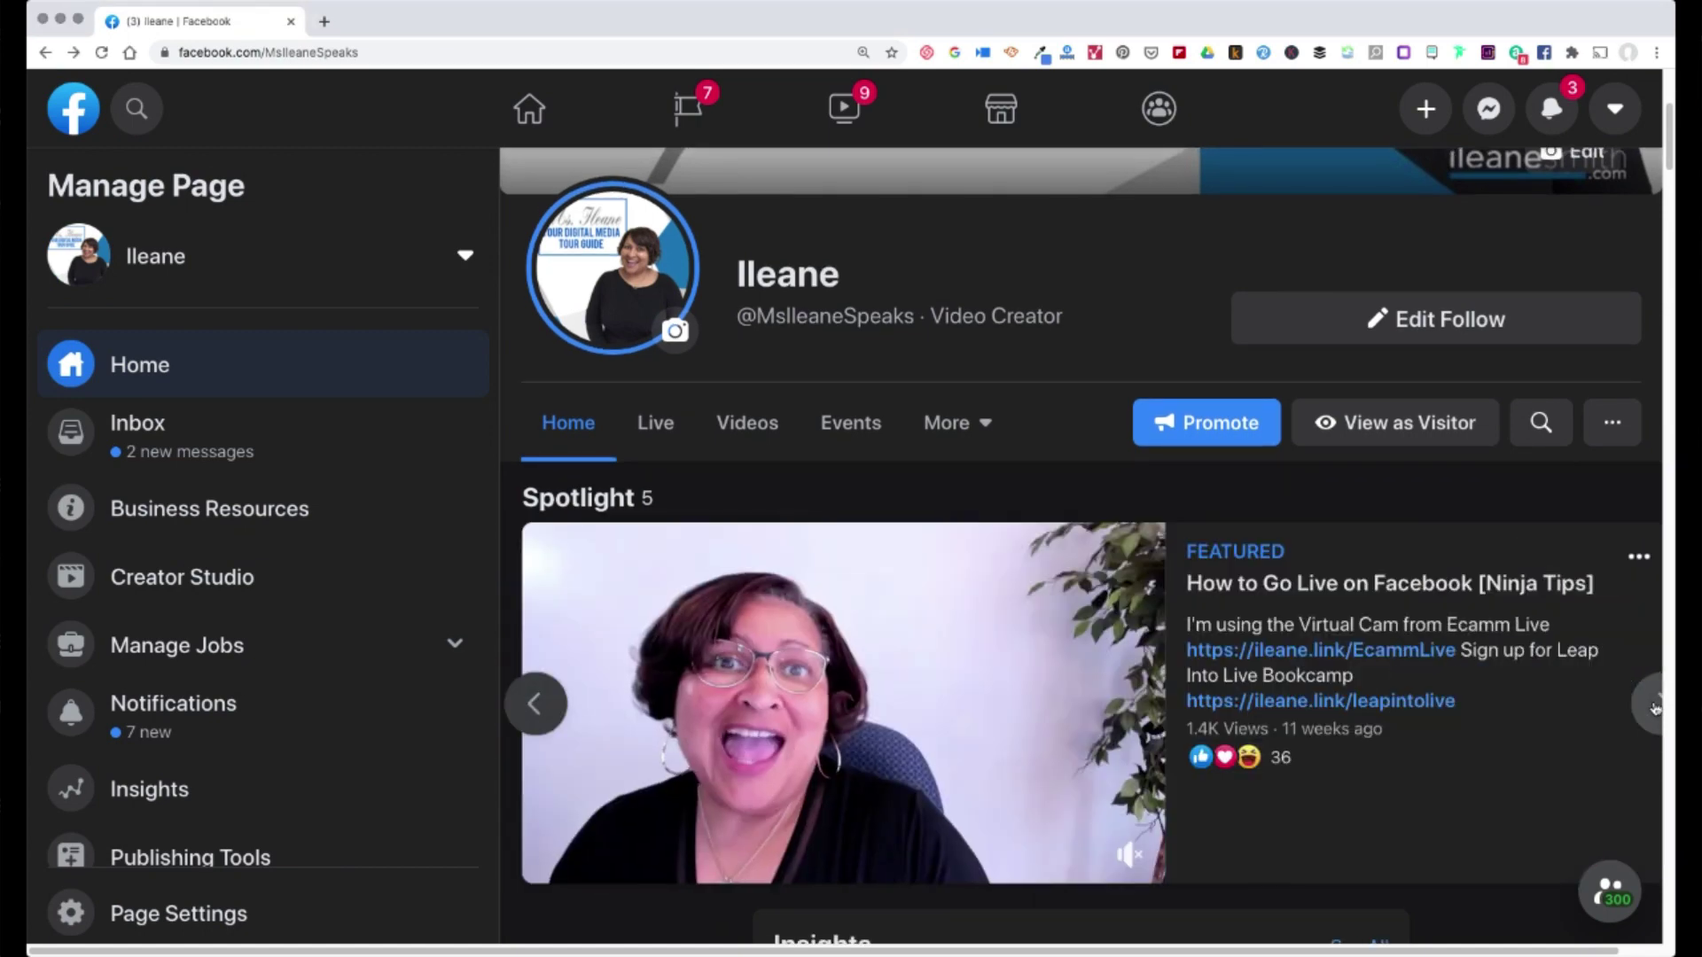
click(1654, 707)
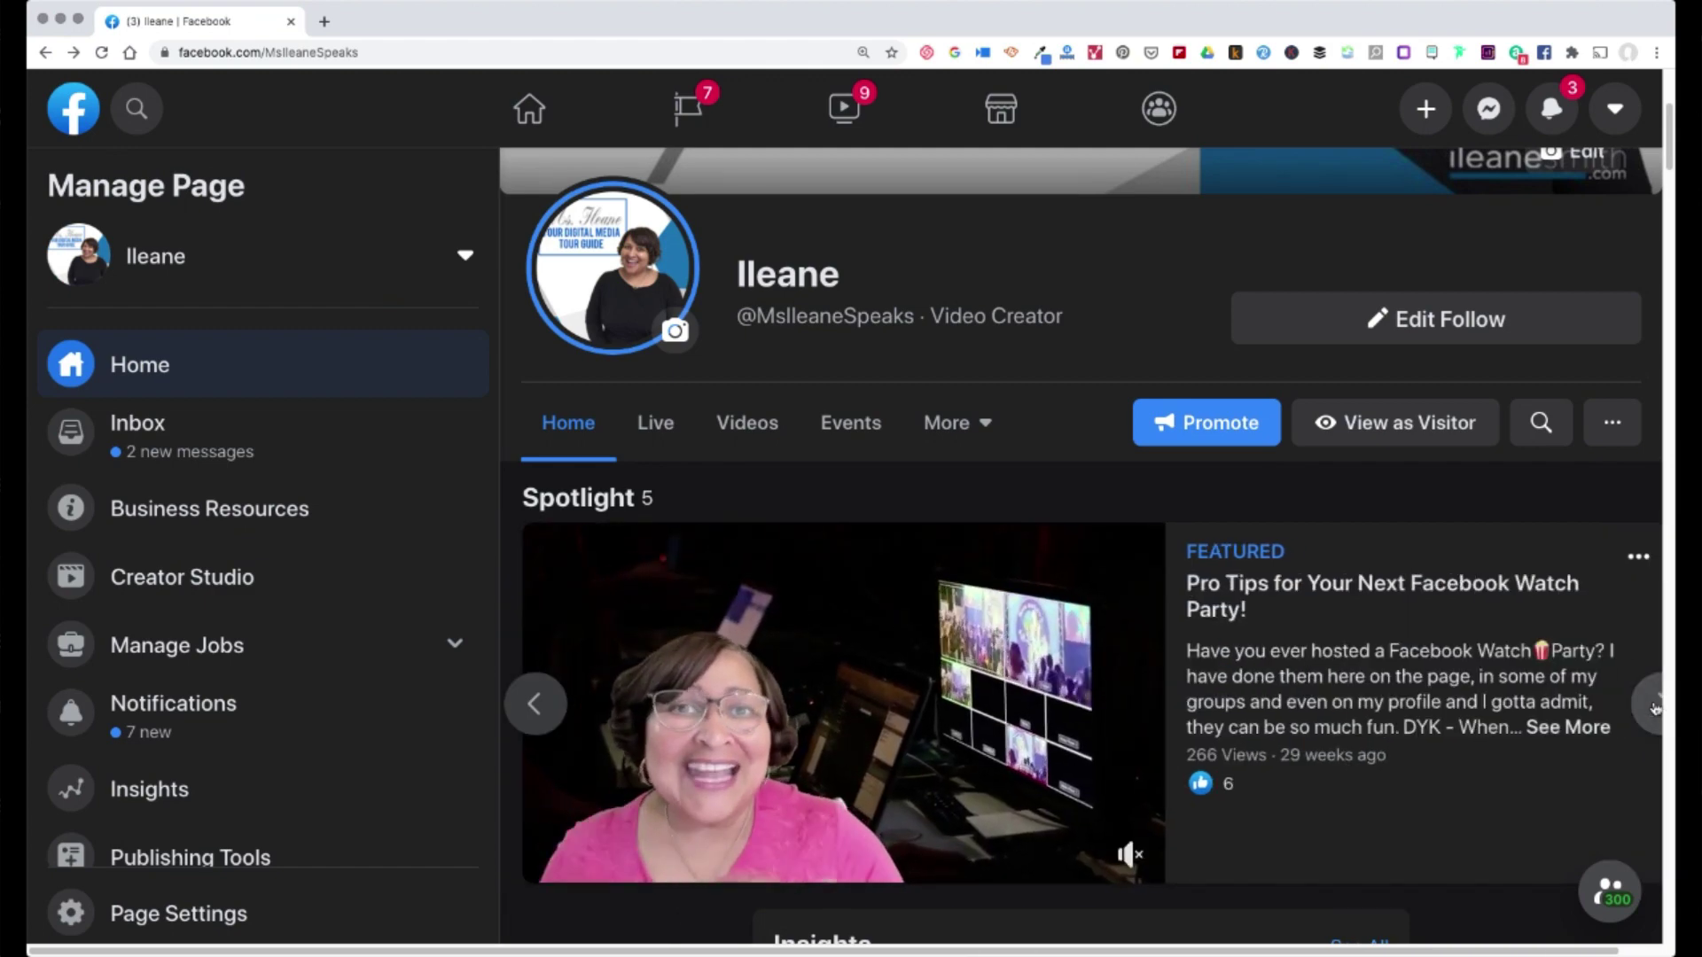
click(1654, 706)
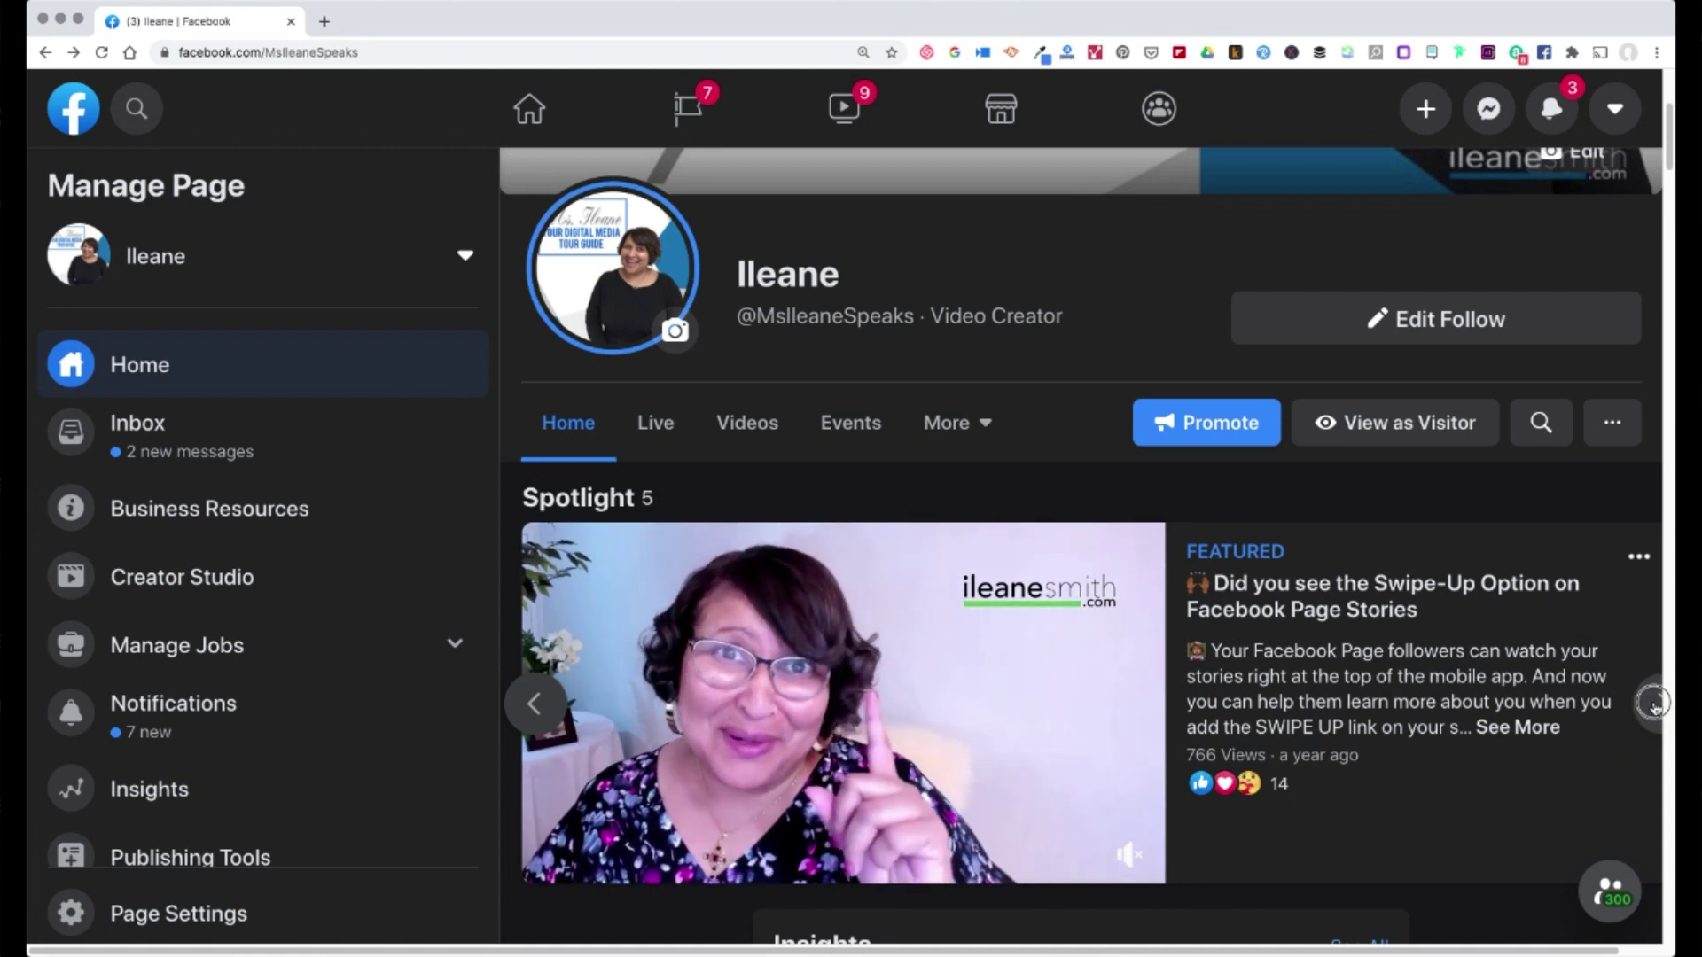
click(1654, 707)
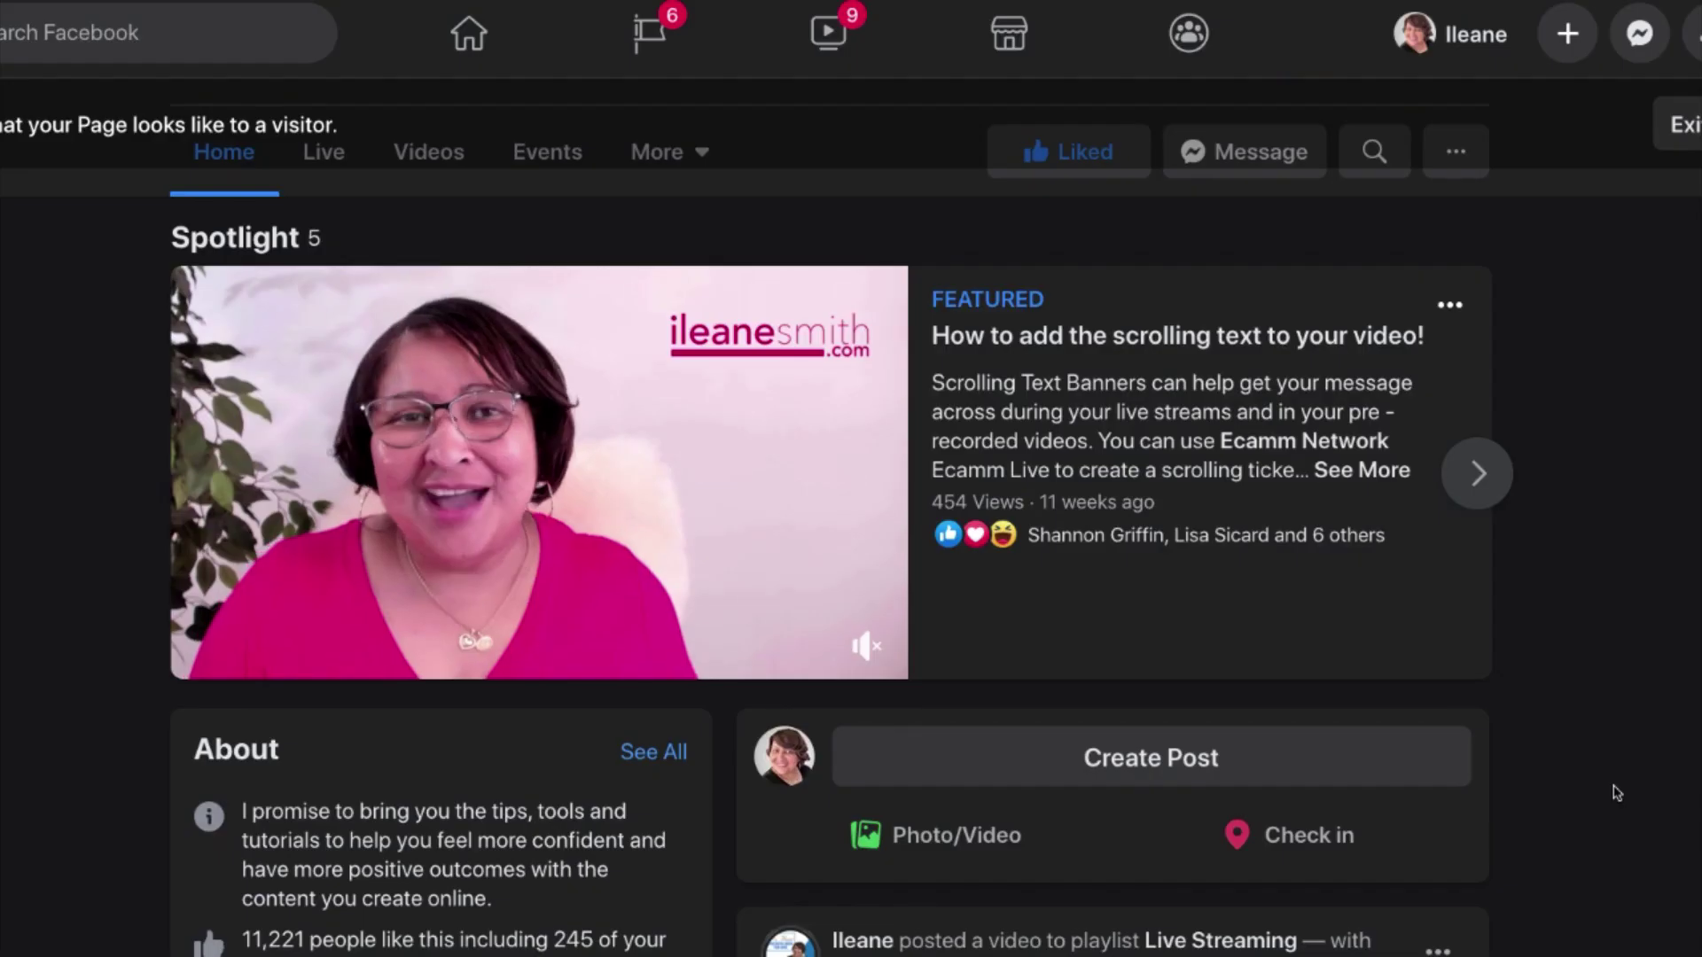
scroll(1617, 794, down, 3)
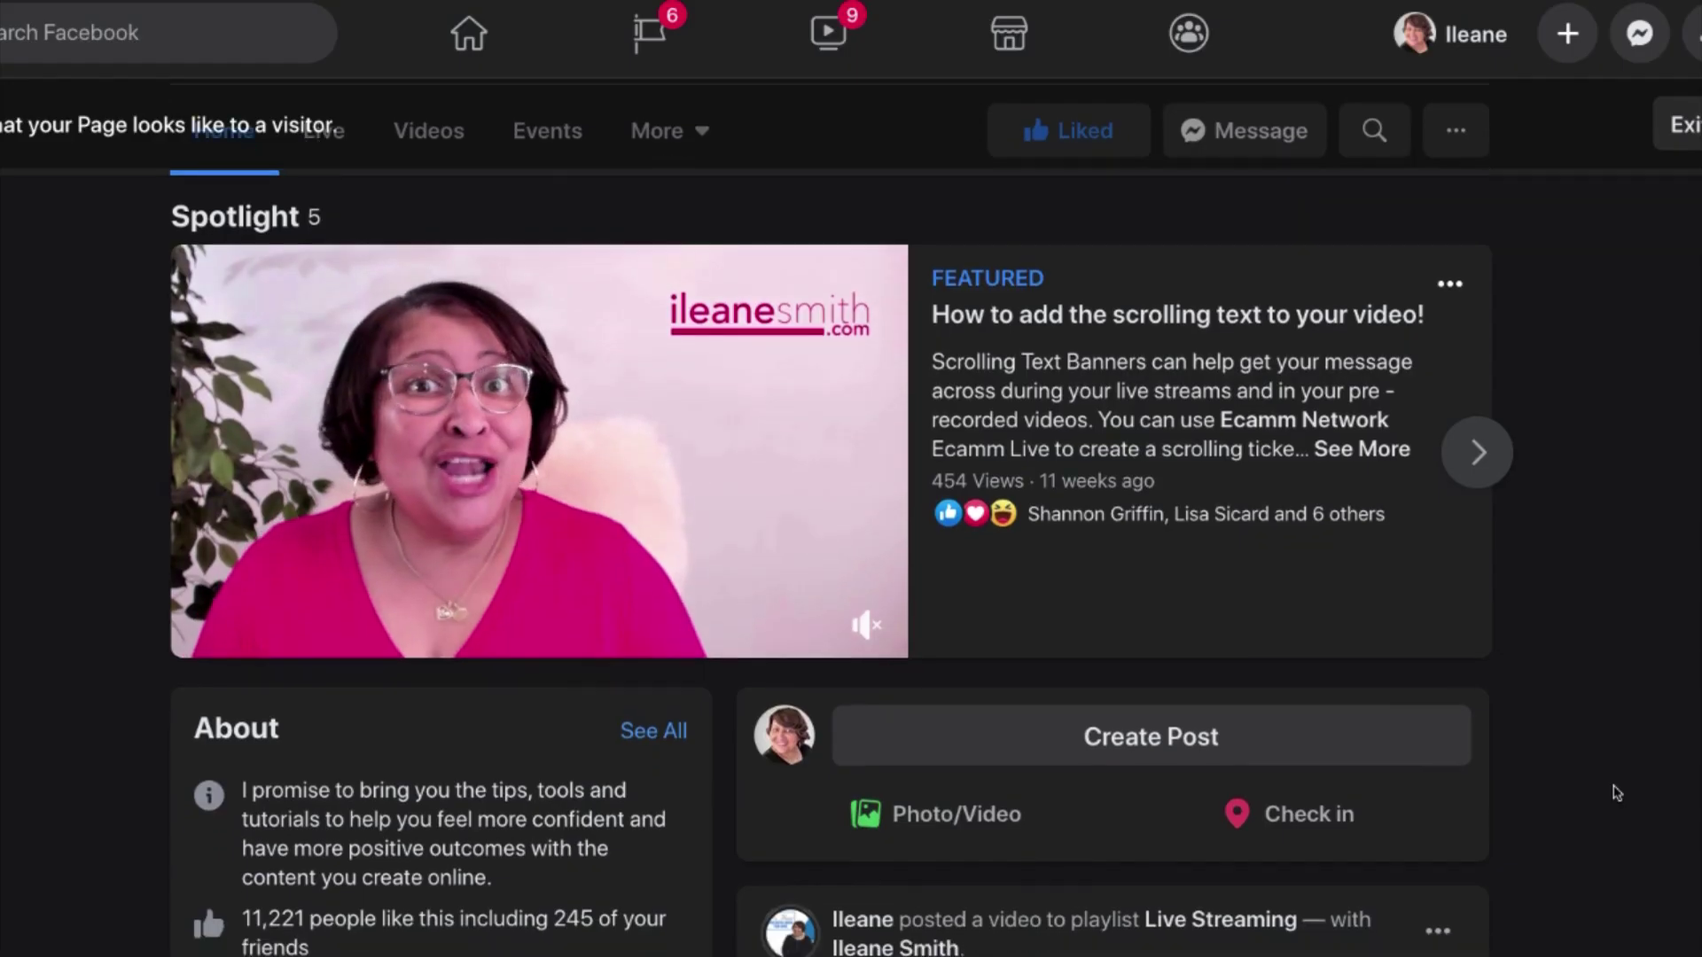
scroll(1617, 792, down, 2)
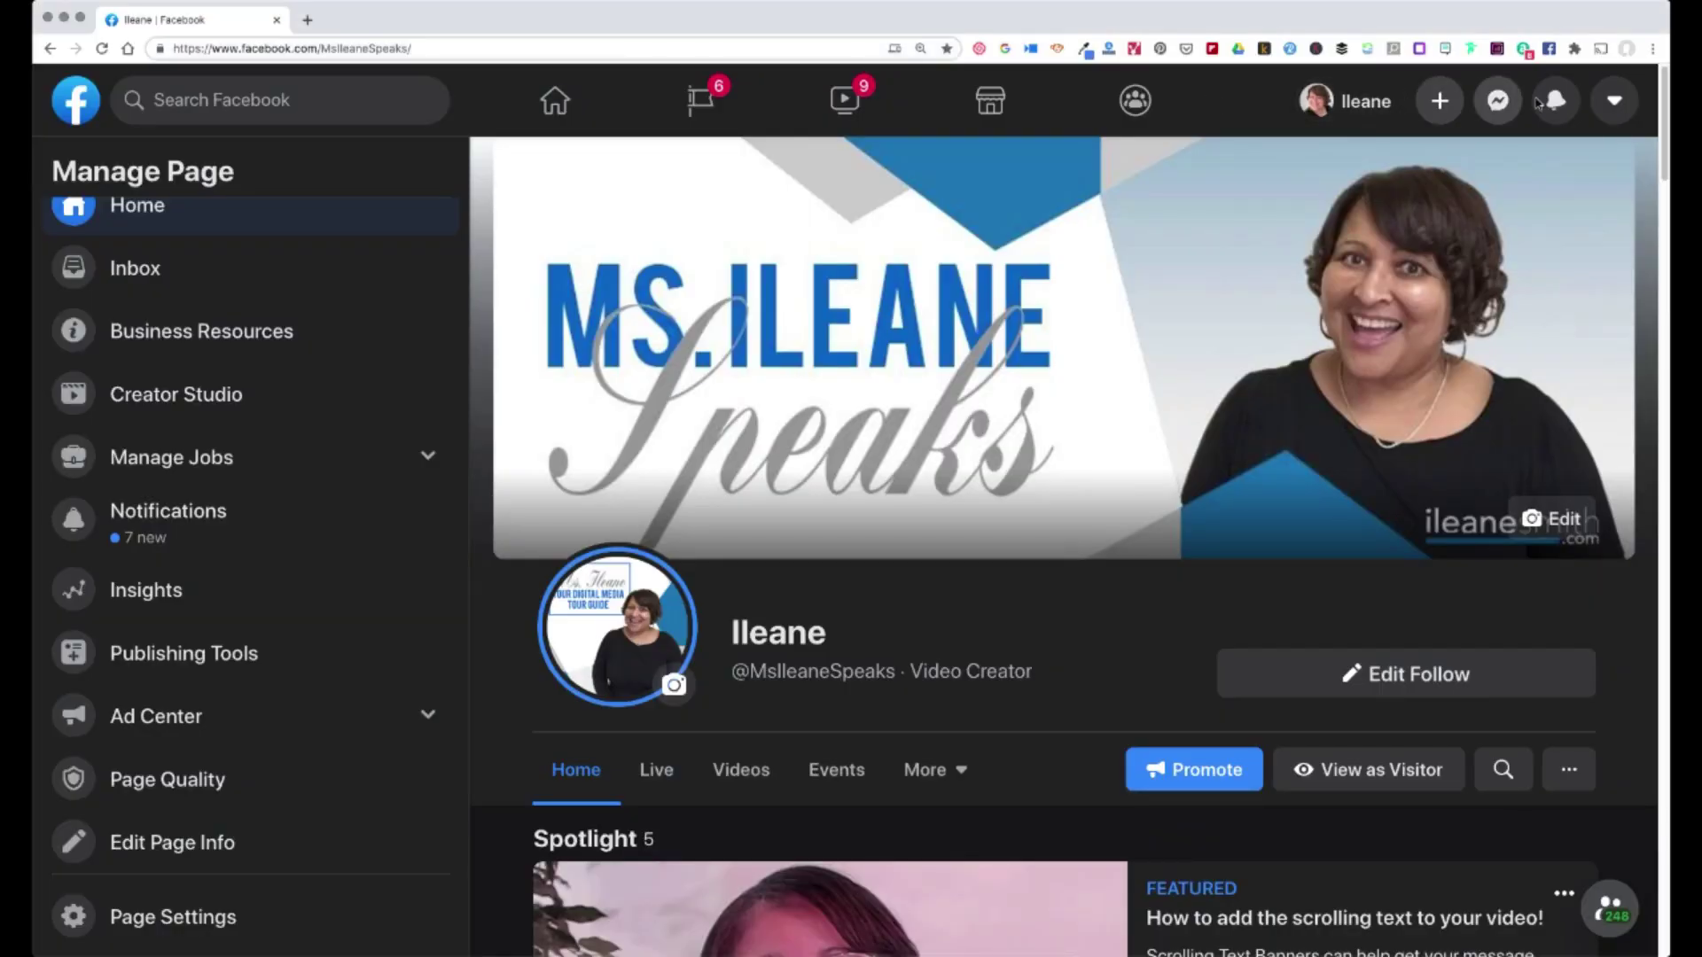
- Turn dark mode off from the account menu and go to Page Settings General
click(1615, 104)
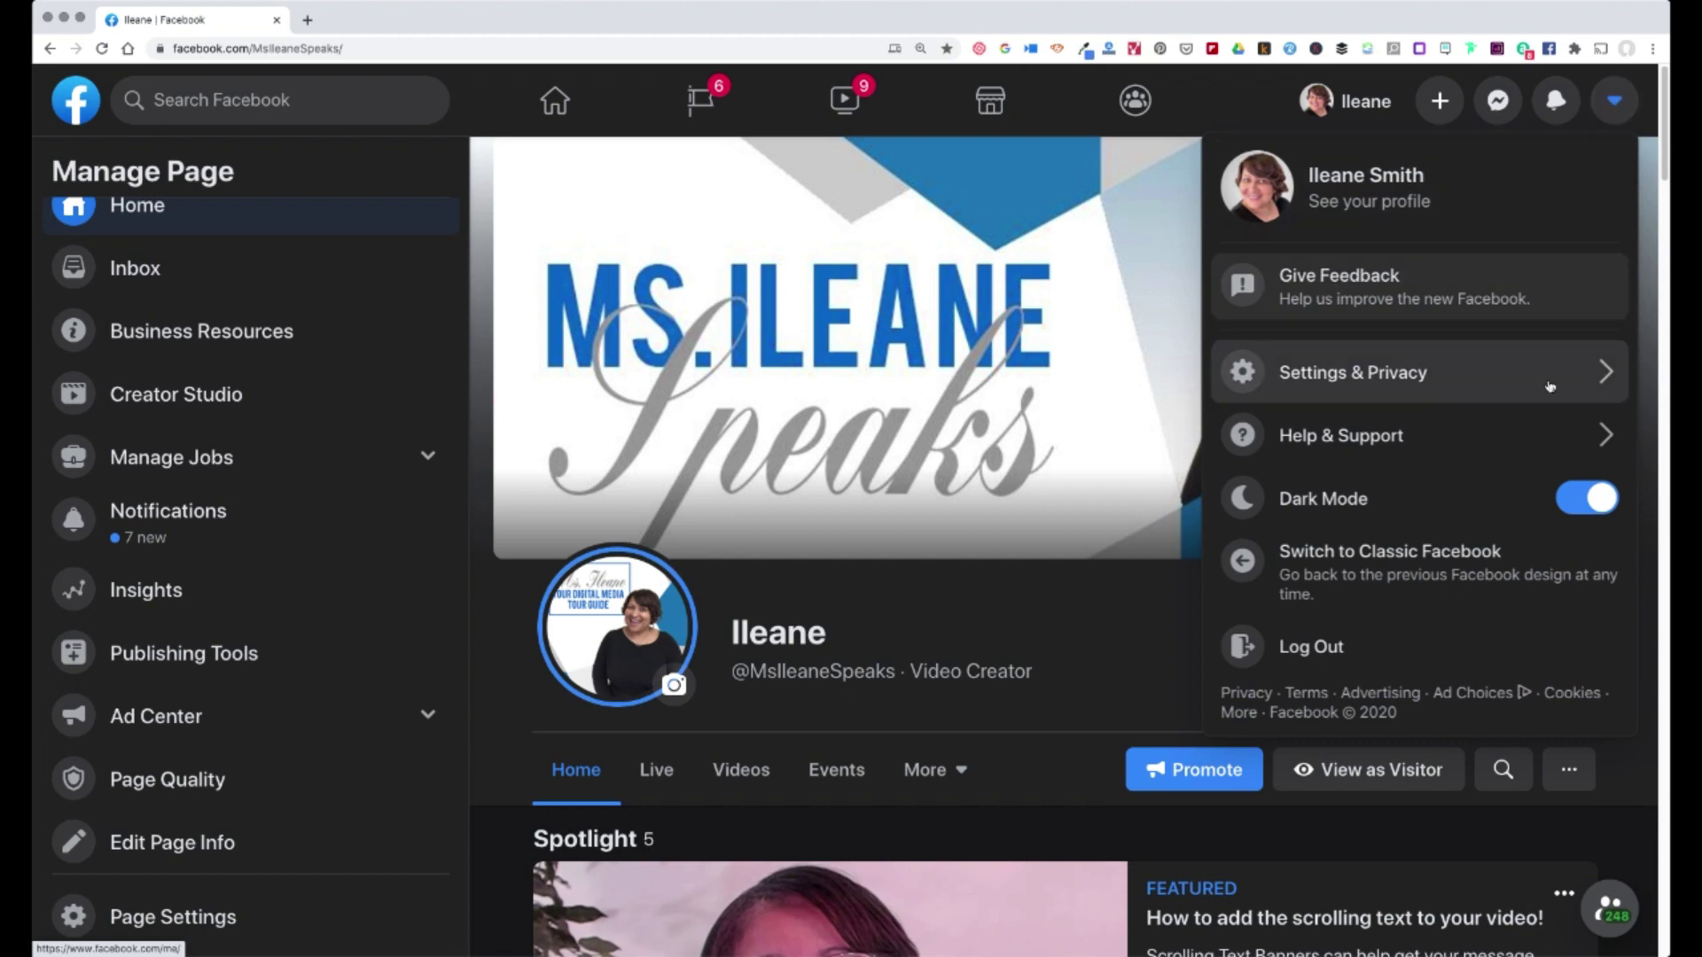
click(1576, 506)
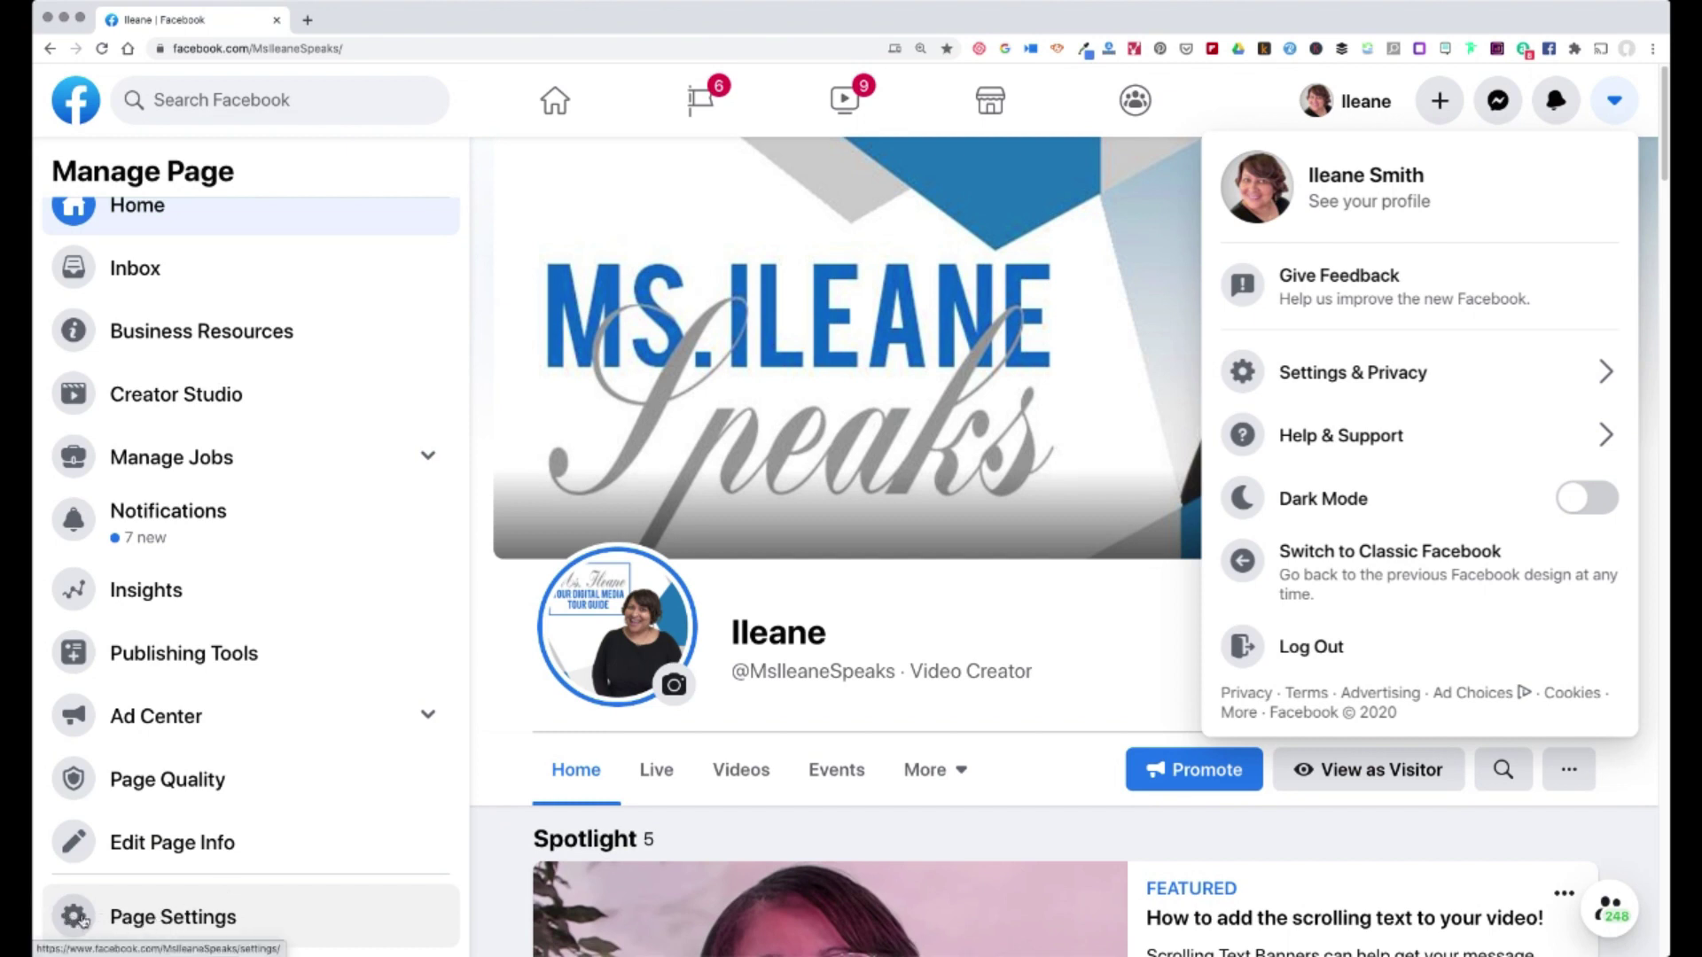
click(129, 919)
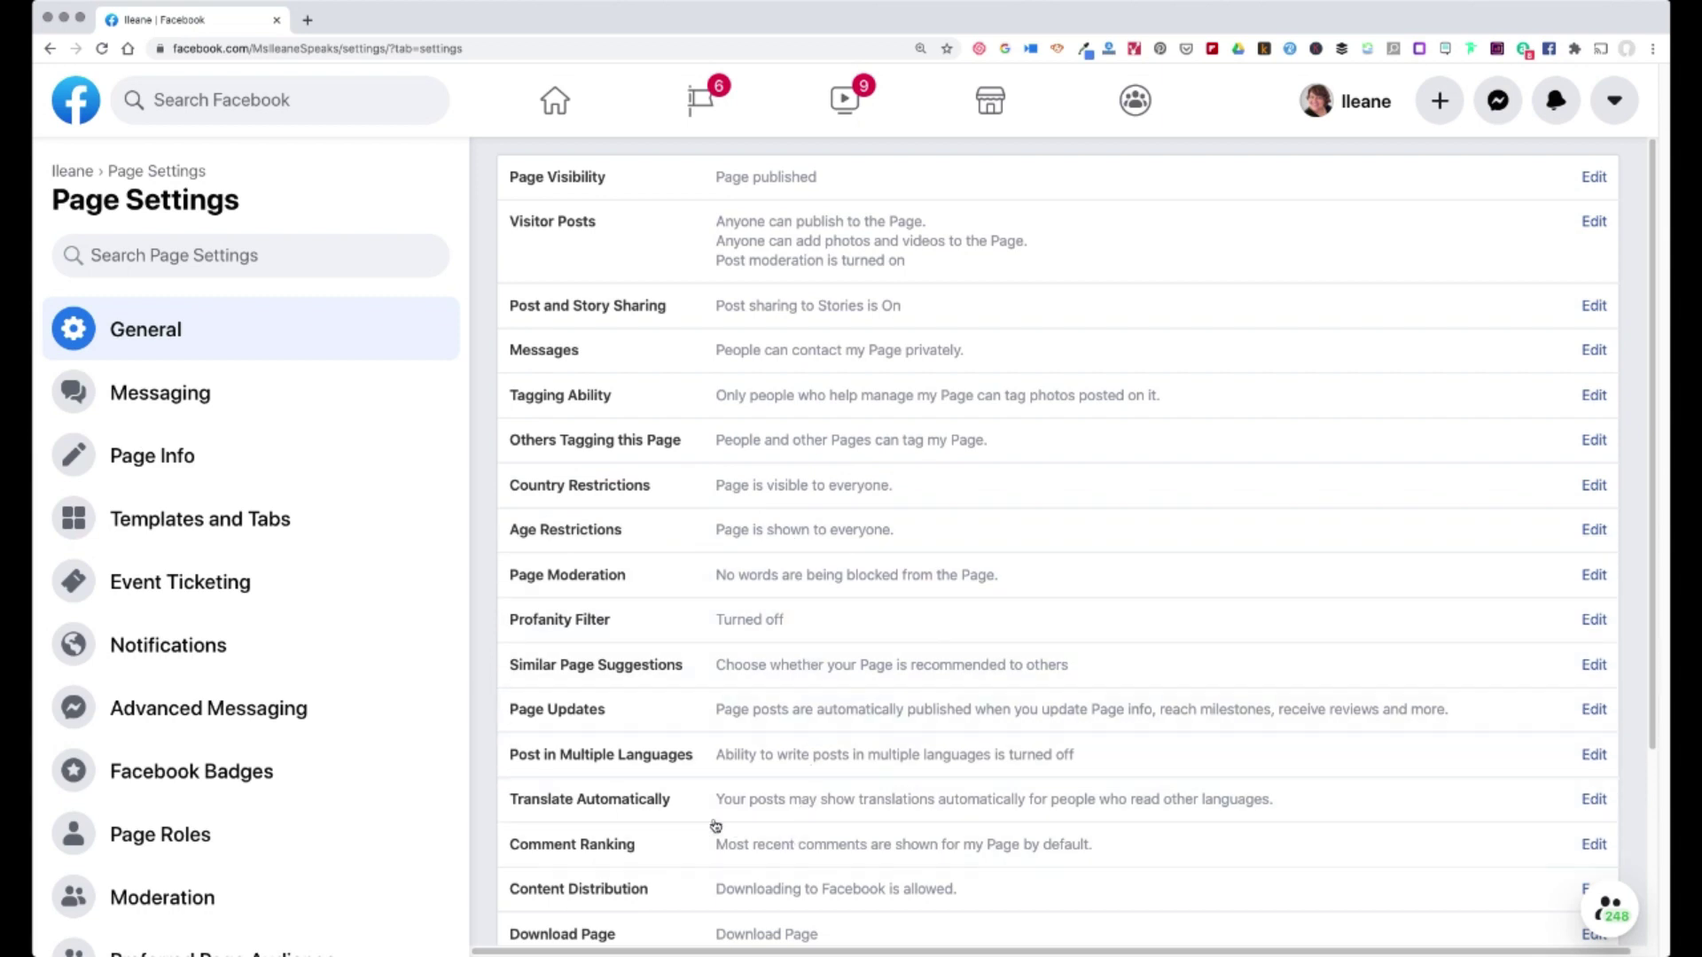
- Review the Templates and Tabs list, then edit the Current Template to see template choices
click(203, 527)
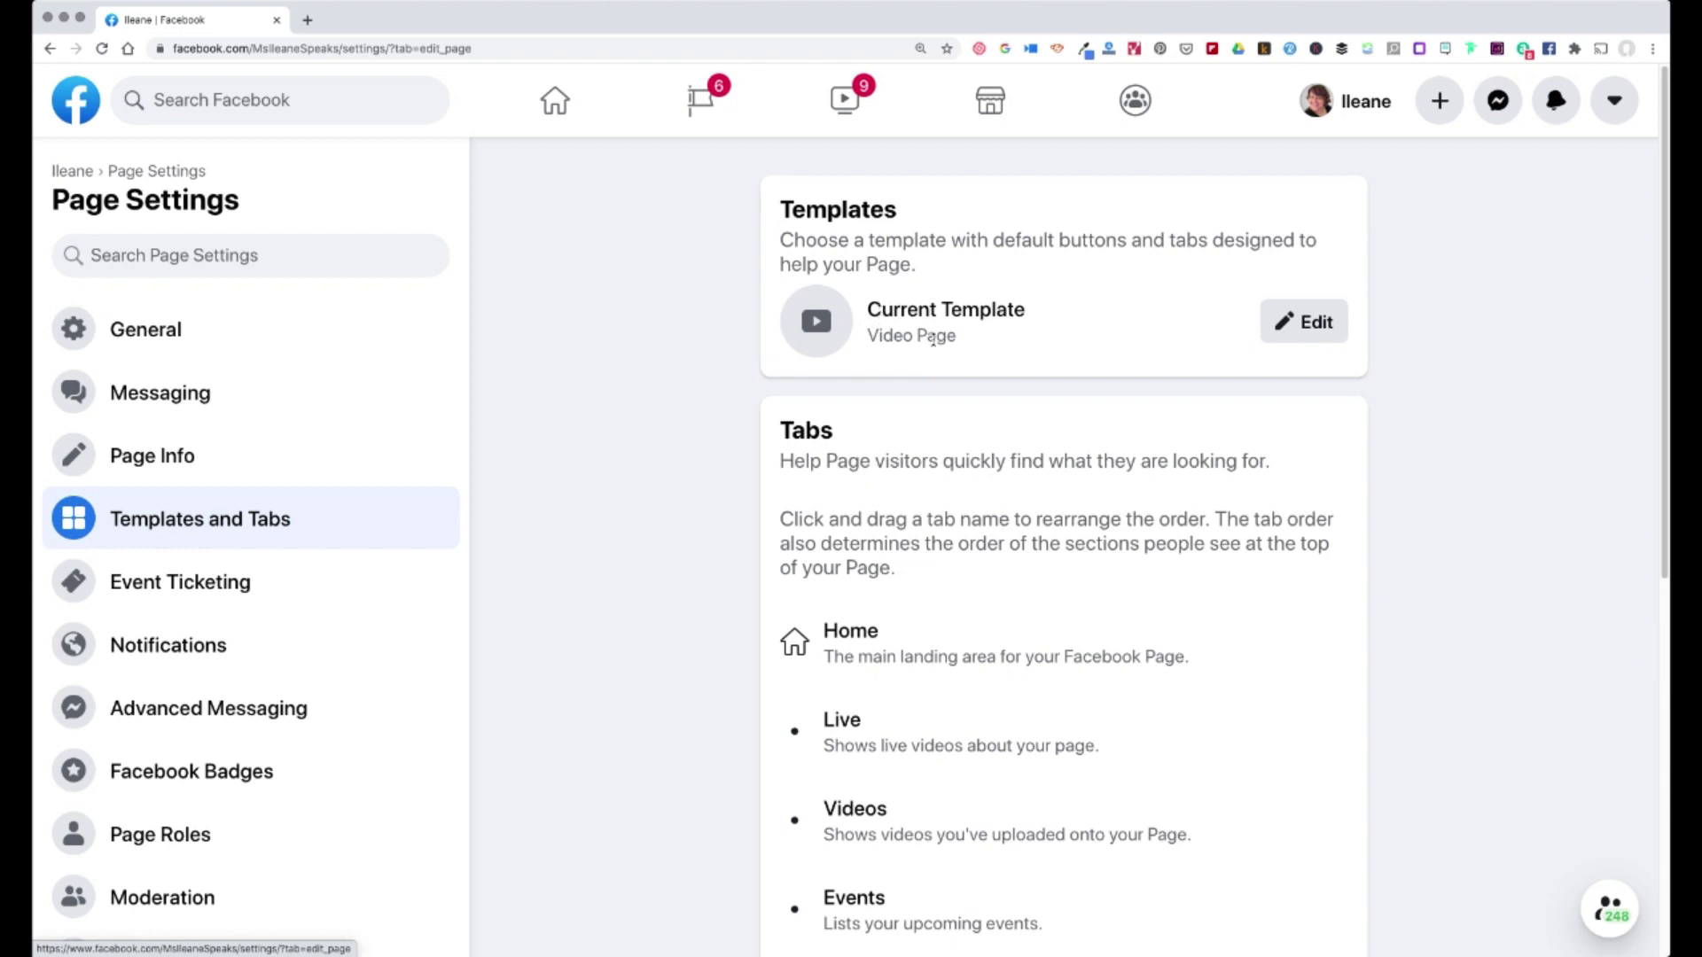
scroll(1095, 411, down, 5)
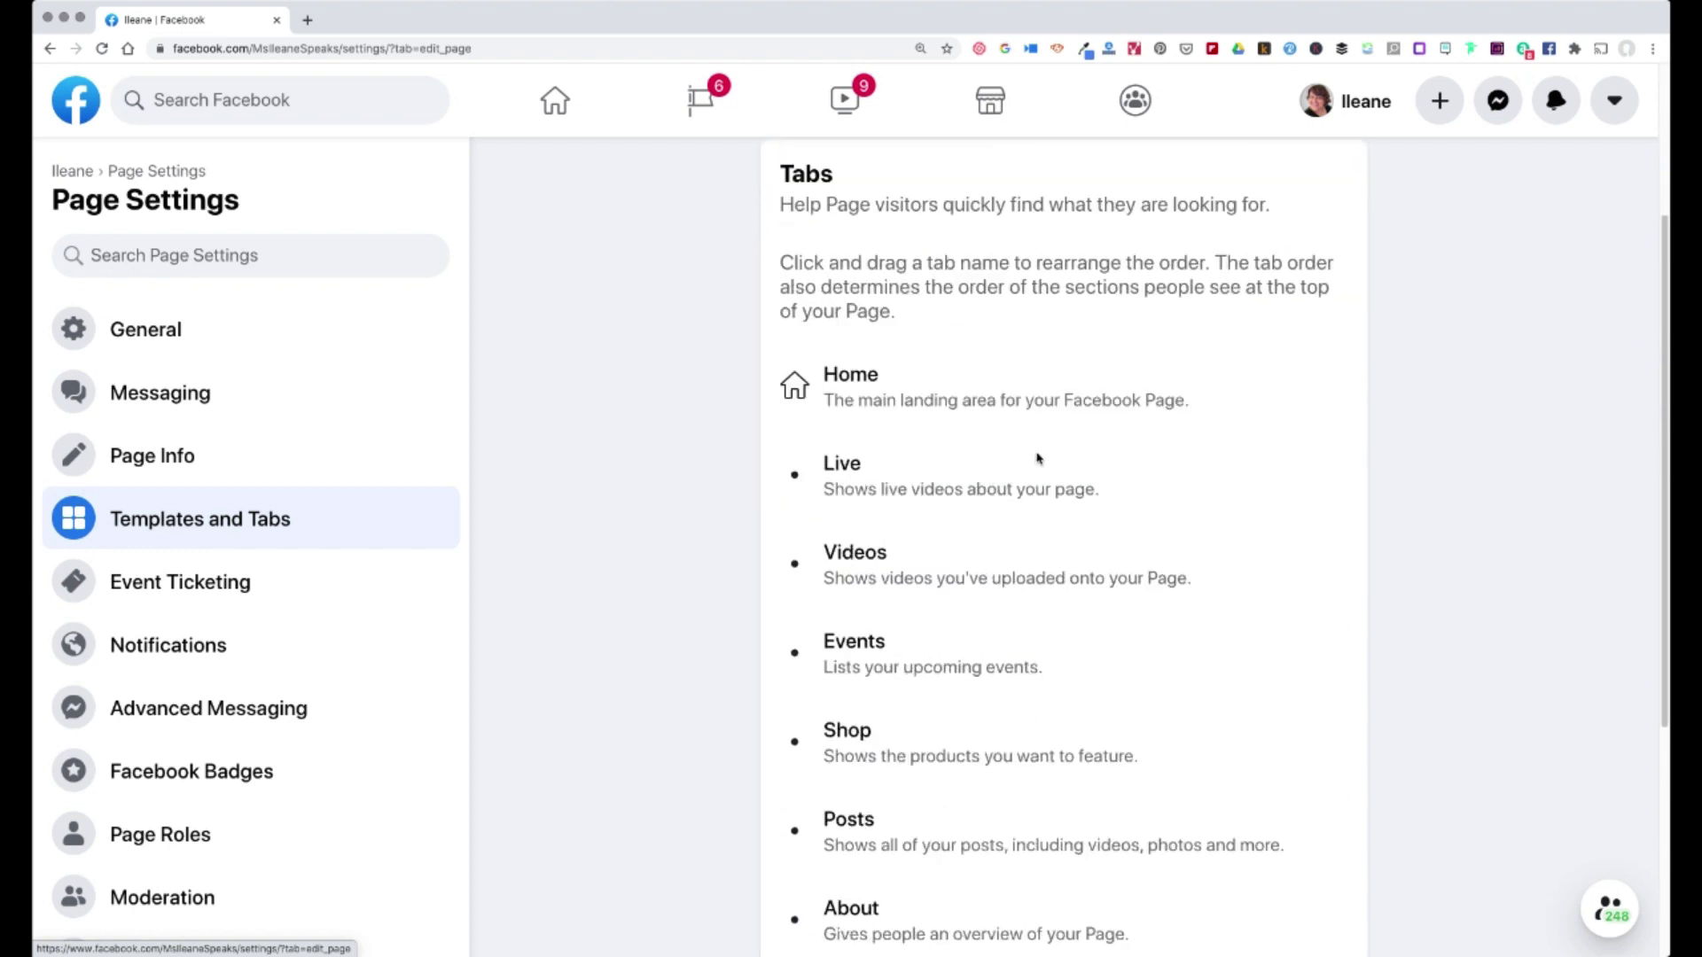
scroll(1035, 456, down, 2)
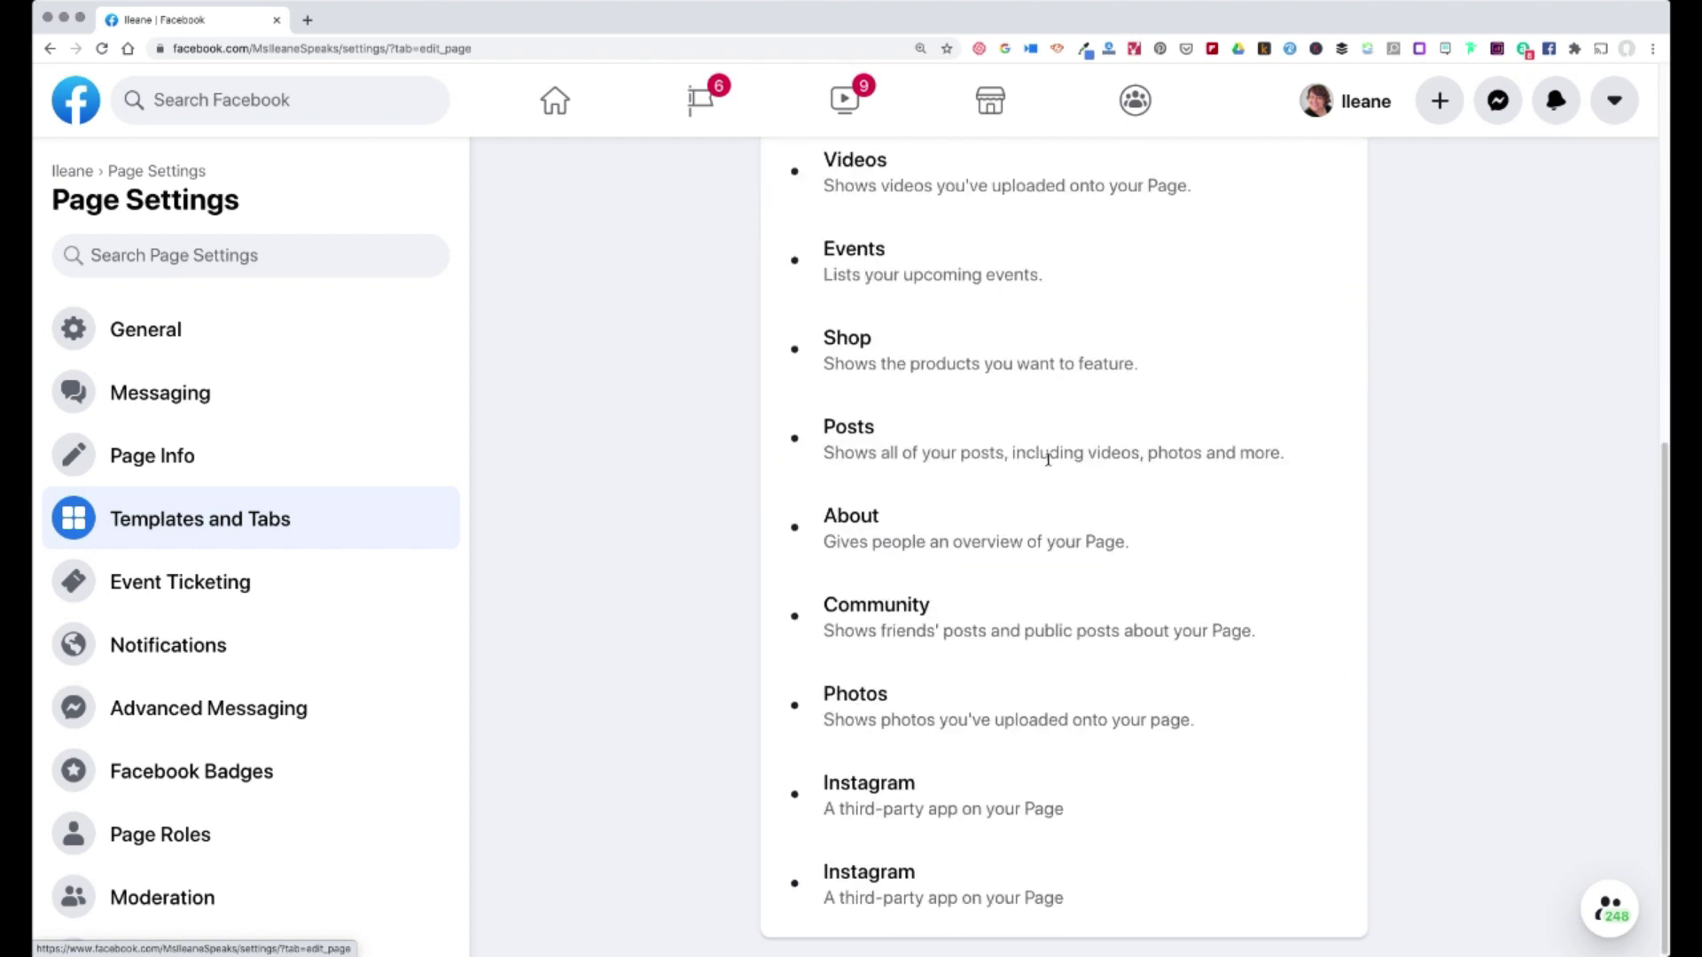
scroll(1184, 471, up, 7)
click(1501, 532)
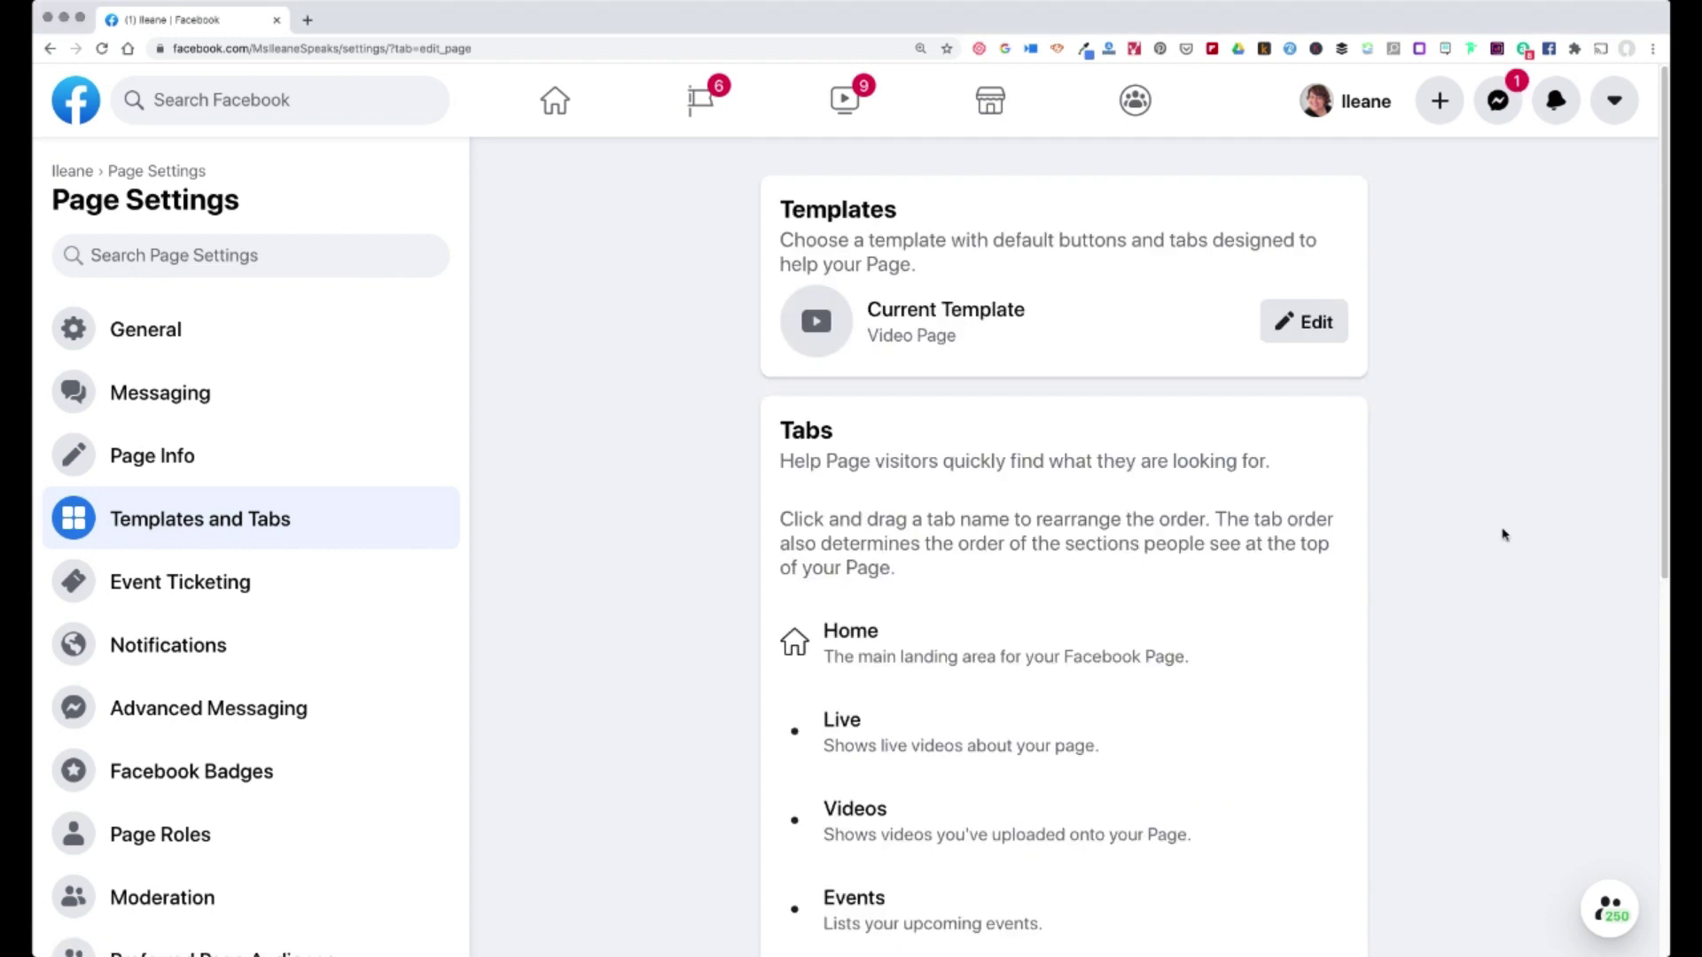
click(1321, 324)
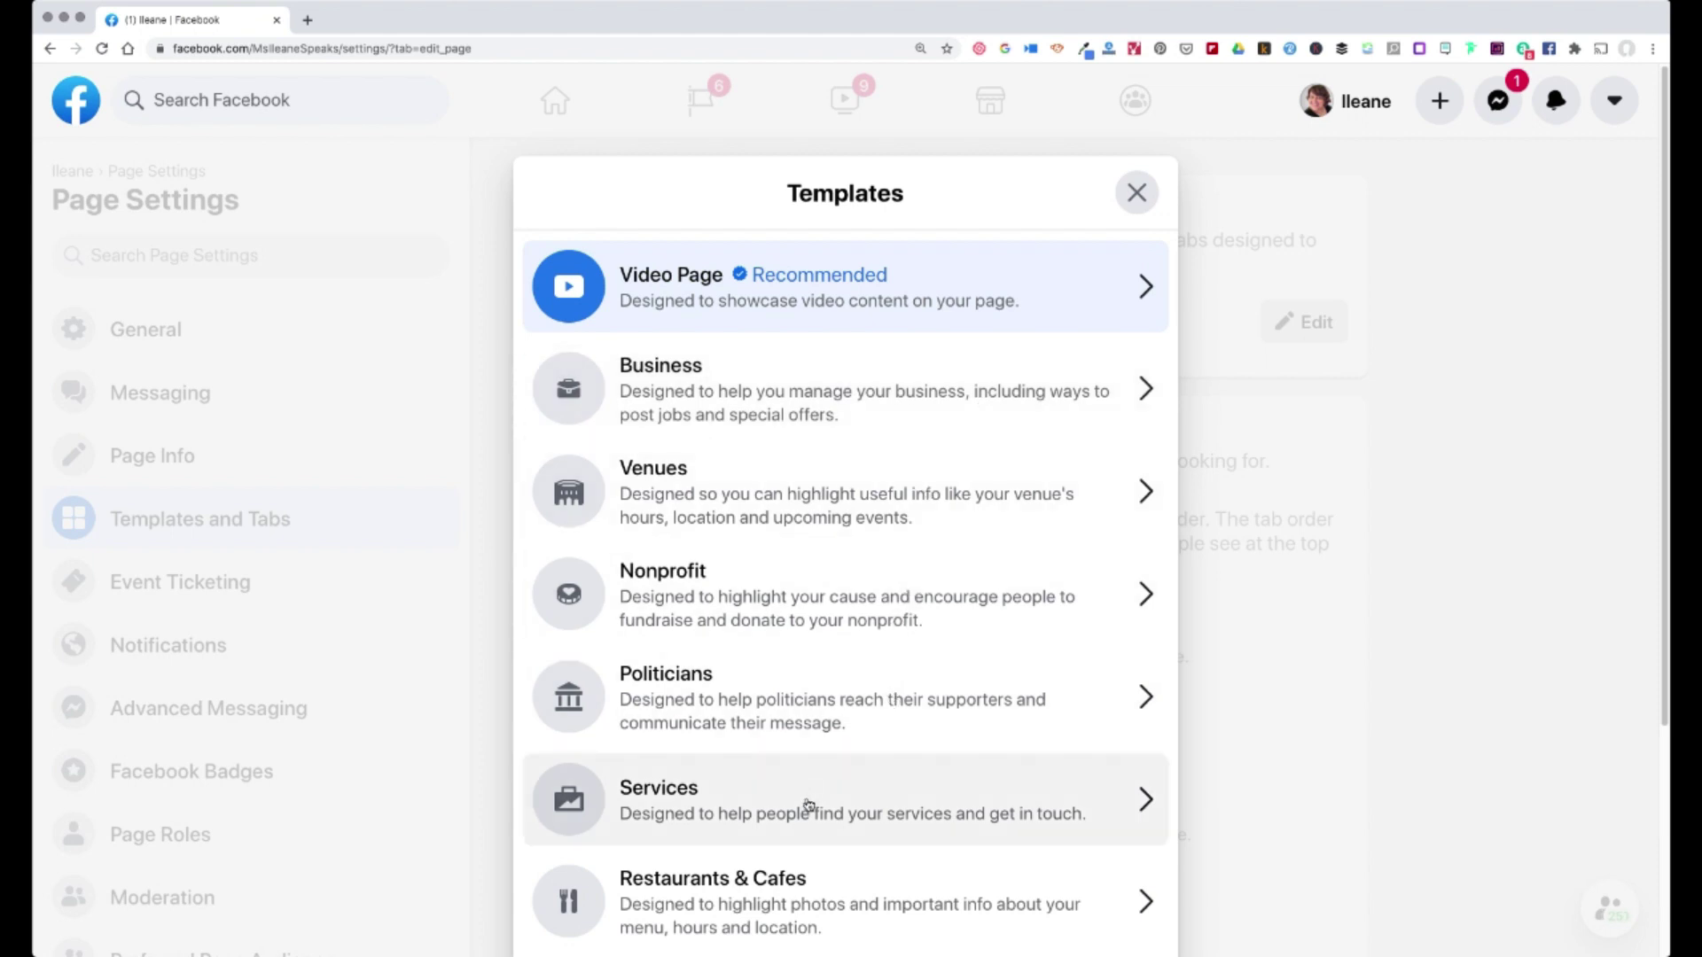
- Scroll the template choices and preview the Standard template without applying it
scroll(810, 801, down, 2)
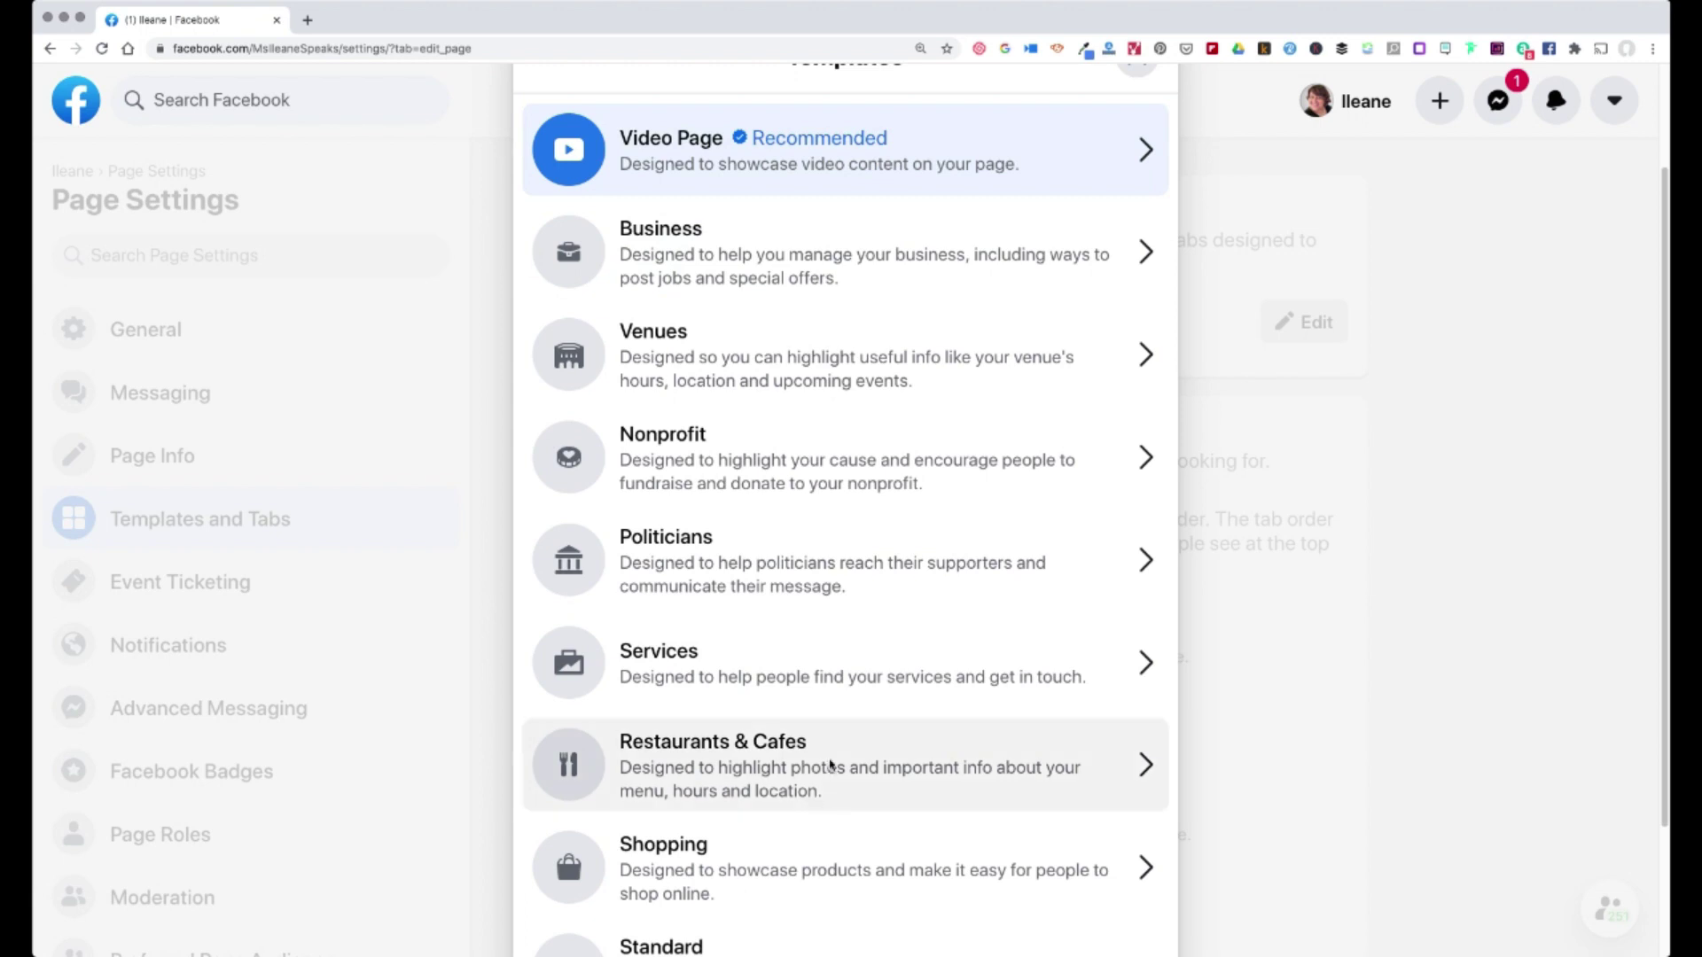
scroll(846, 764, down, 2)
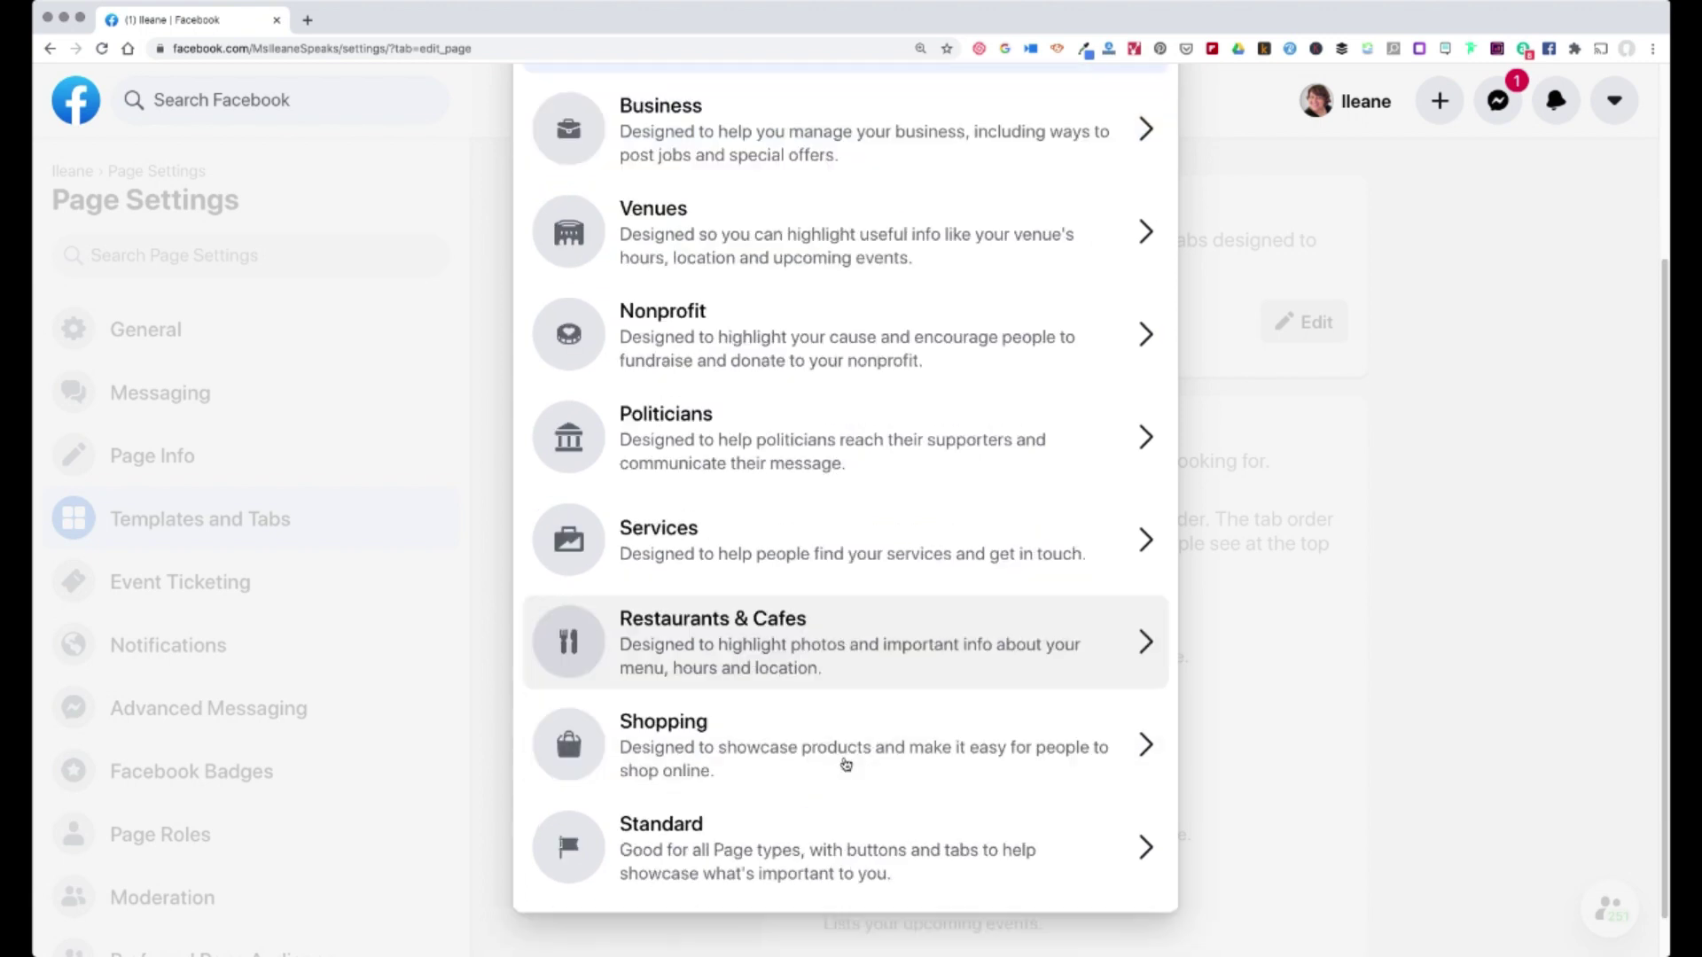
click(892, 858)
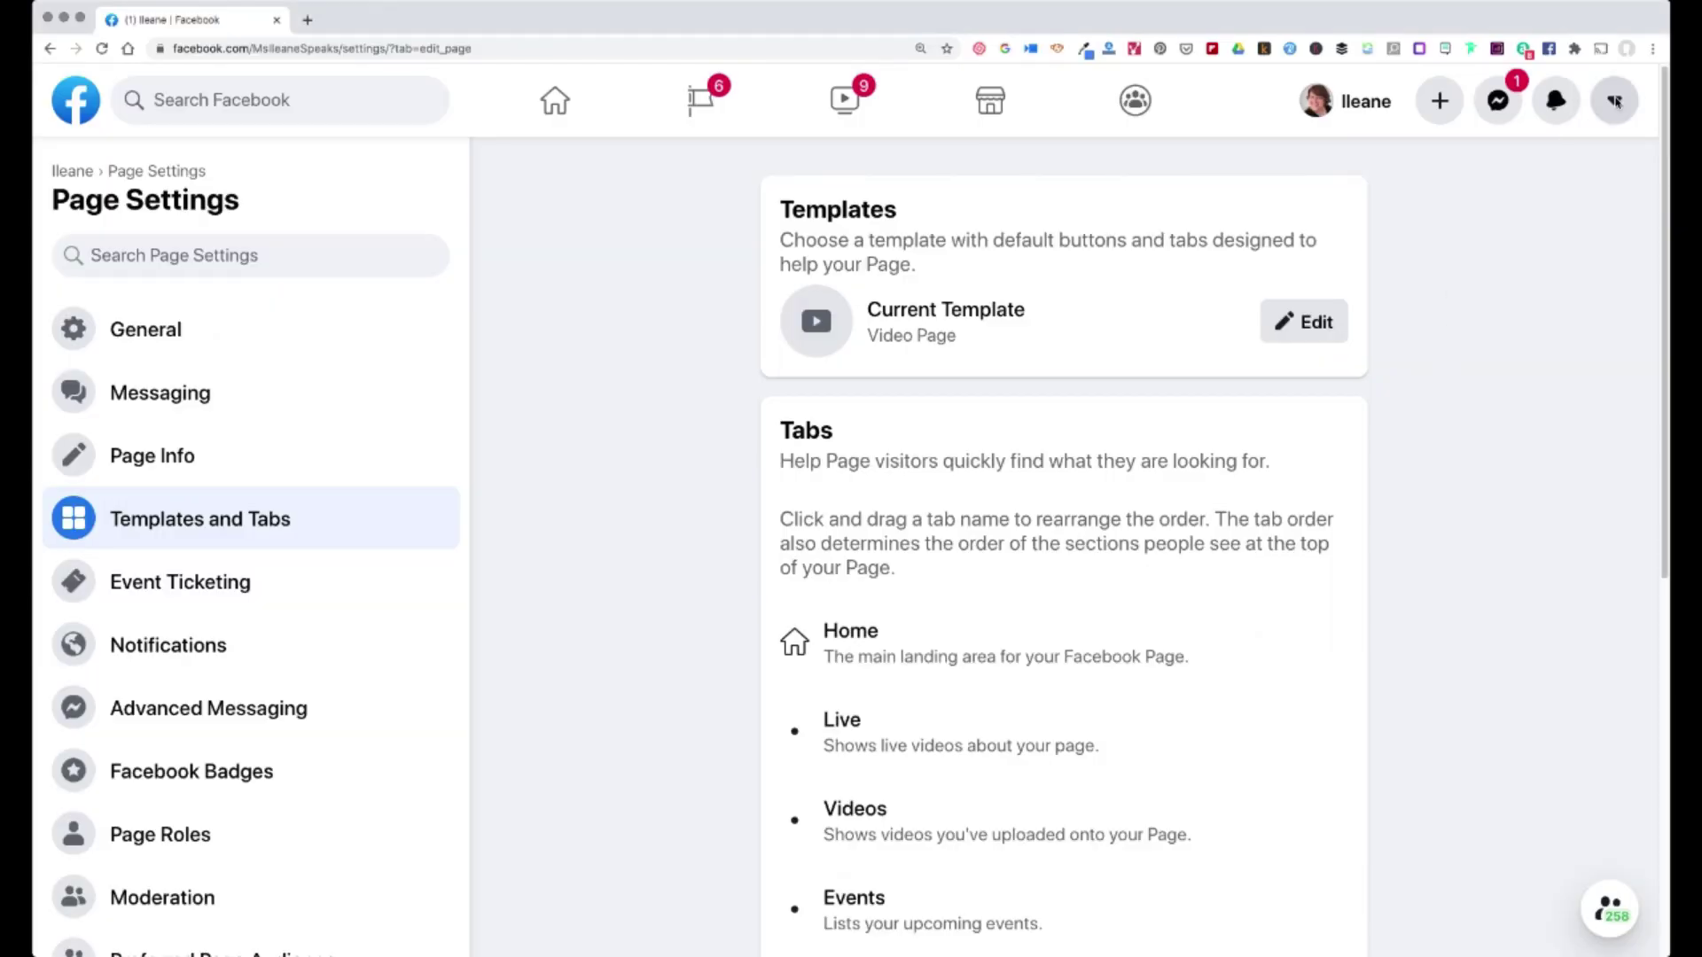
- Switch back to classic Facebook and return to the News Feed home
click(1615, 102)
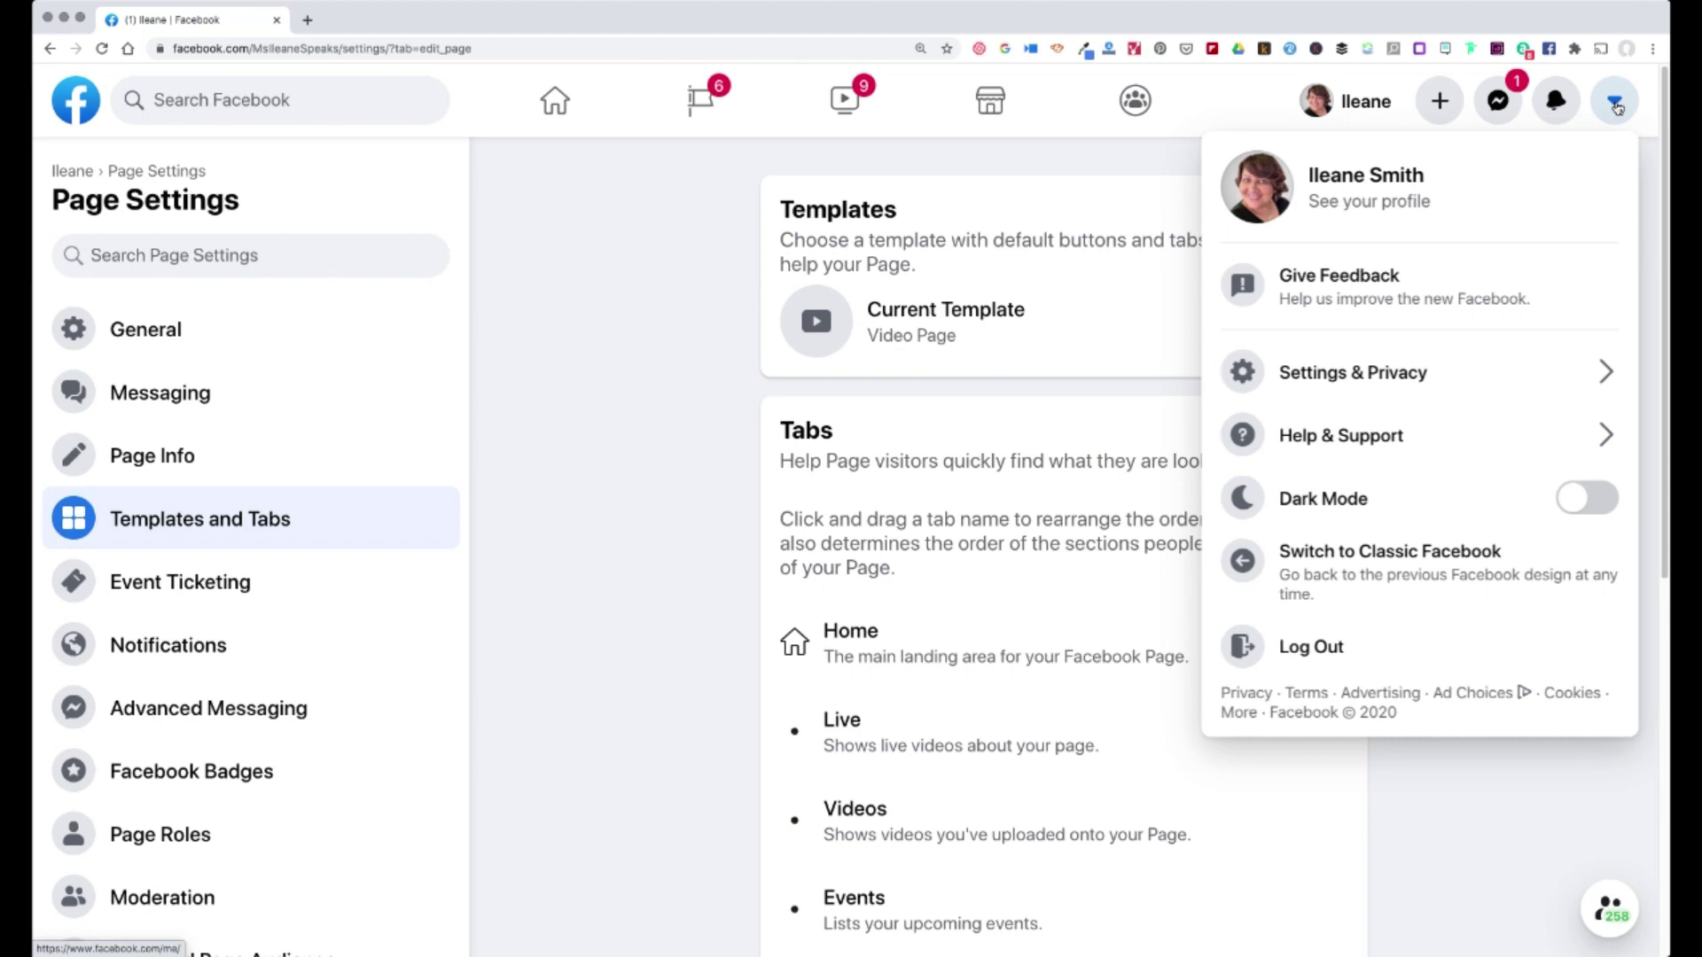
click(1350, 570)
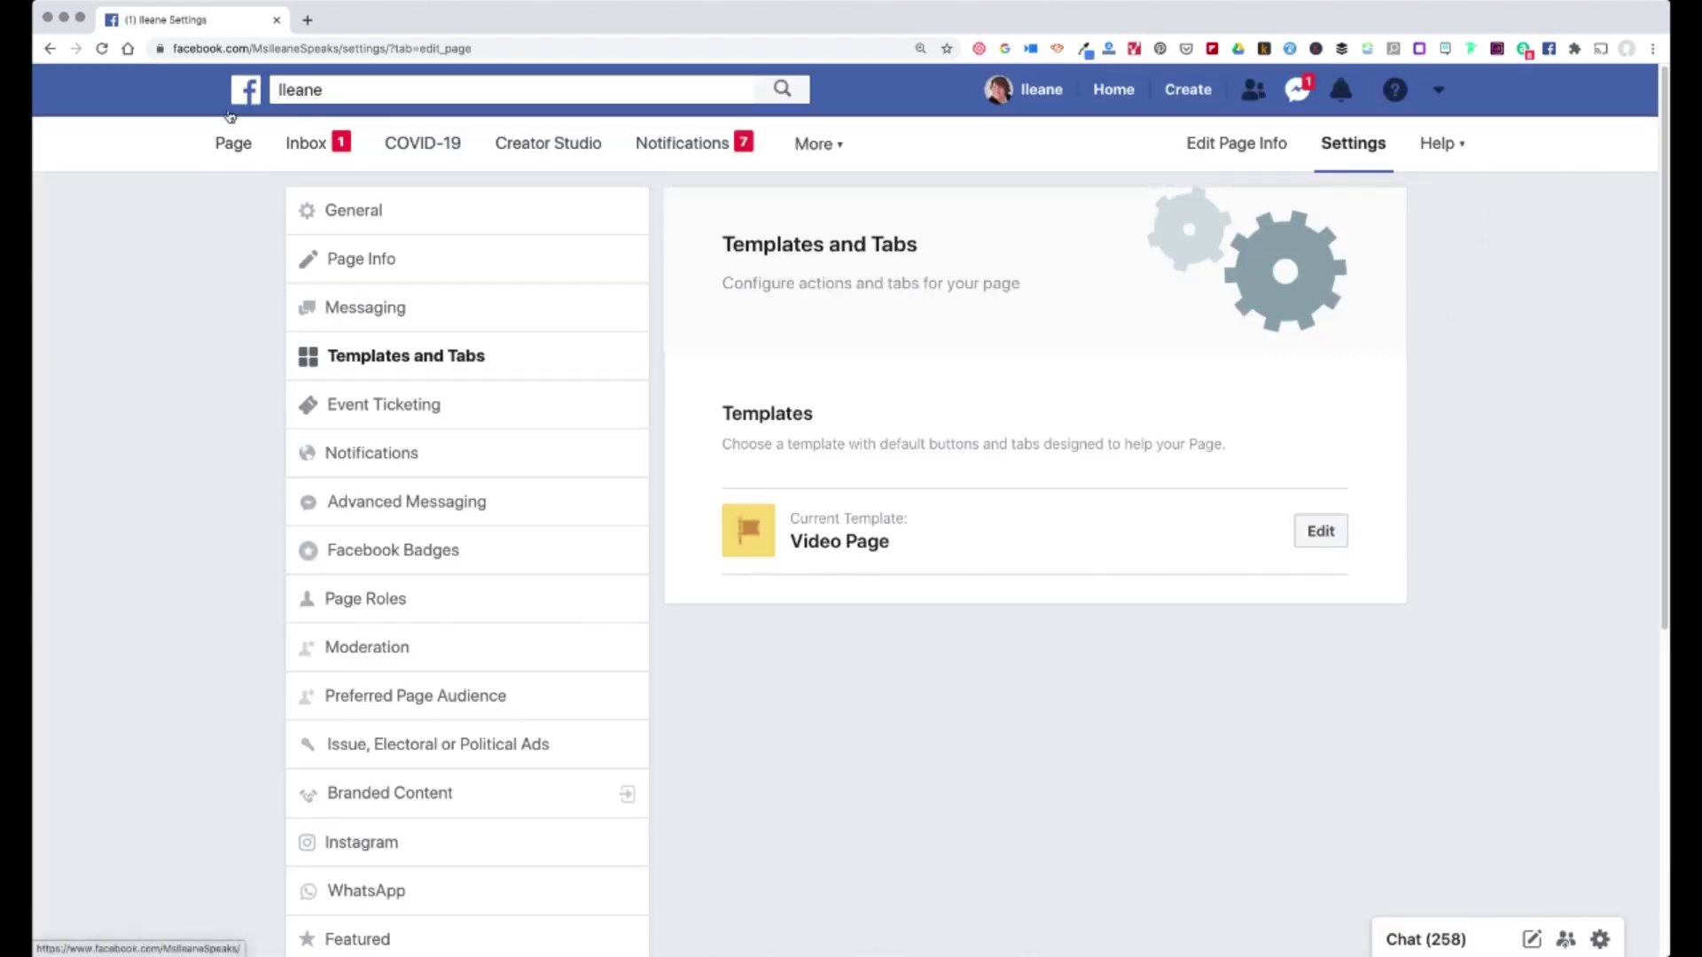
click(238, 95)
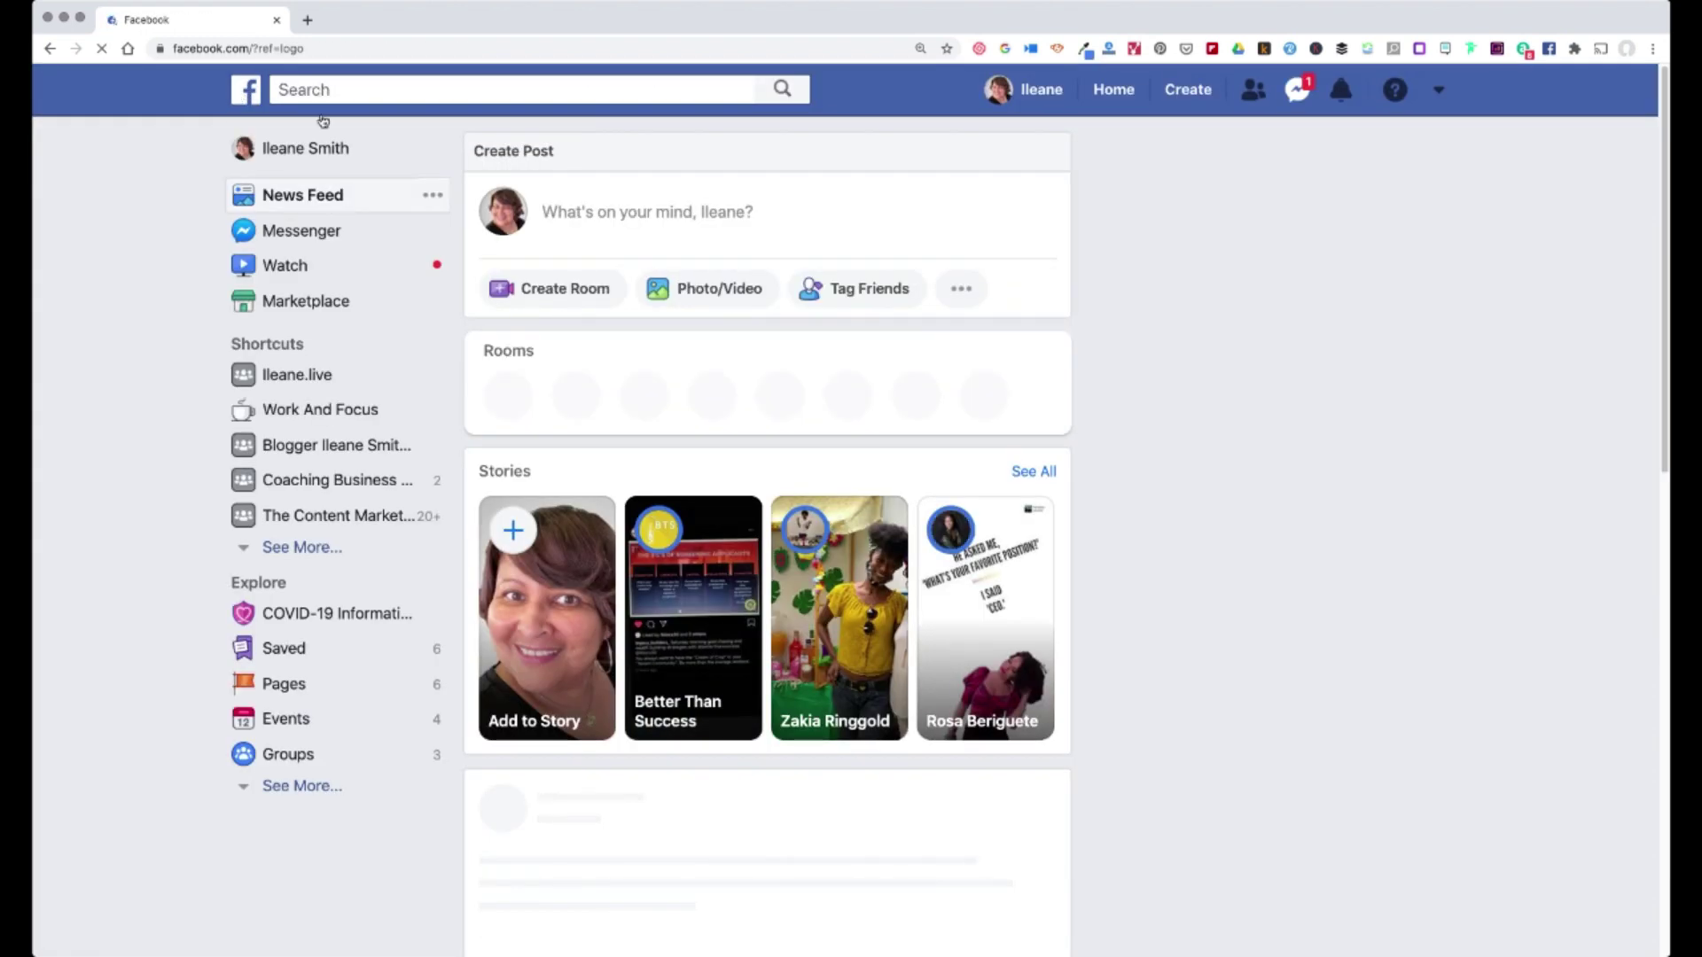